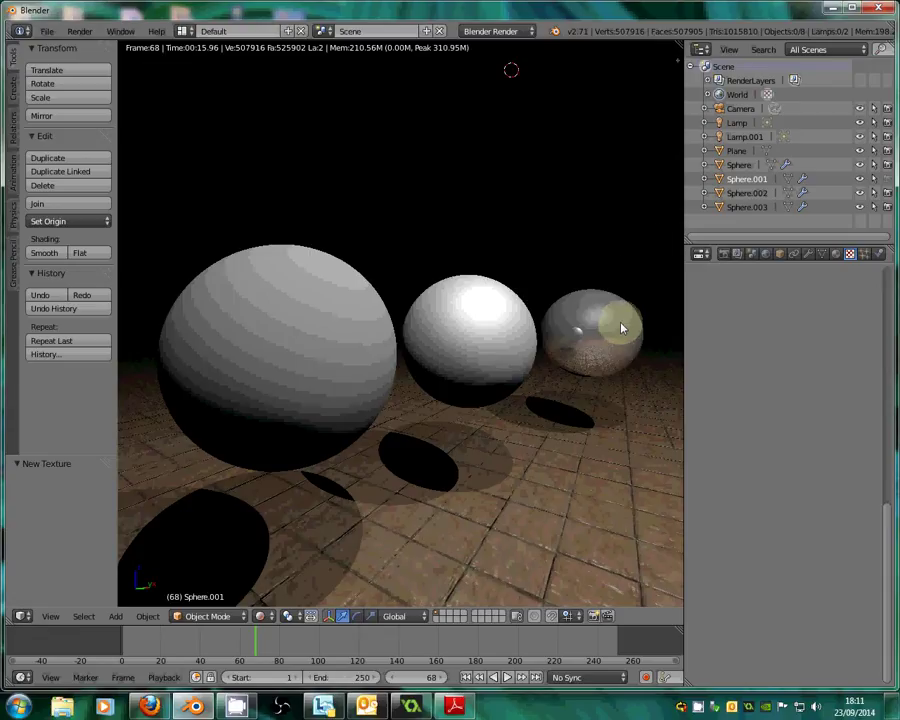
Hide Sphere.001 in the viewport, and replace the sphere scene with a new file from the start-up settings
click(860, 180)
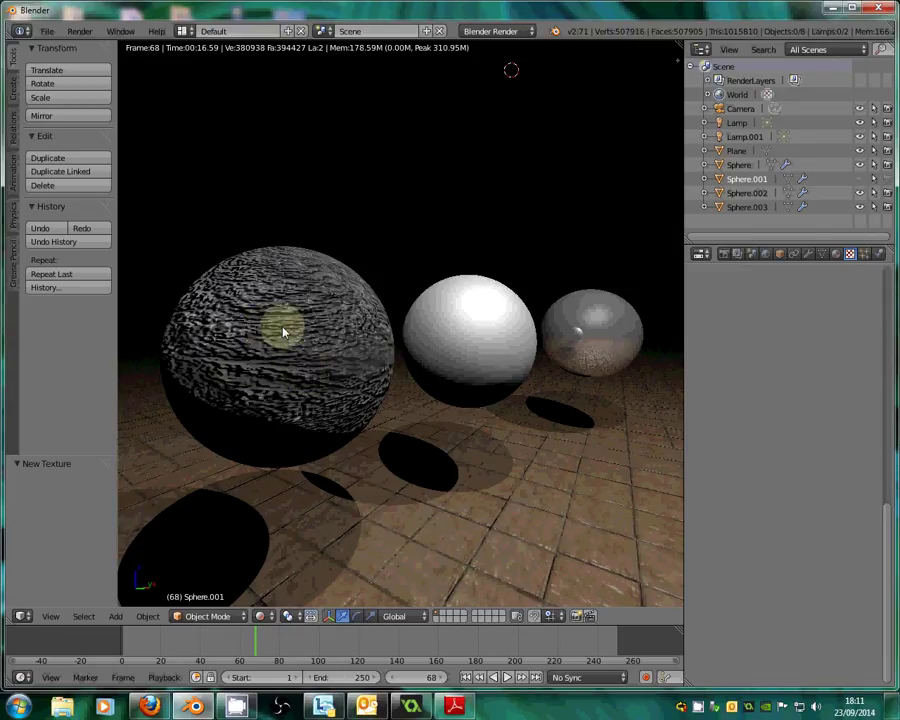
click(47, 33)
click(62, 48)
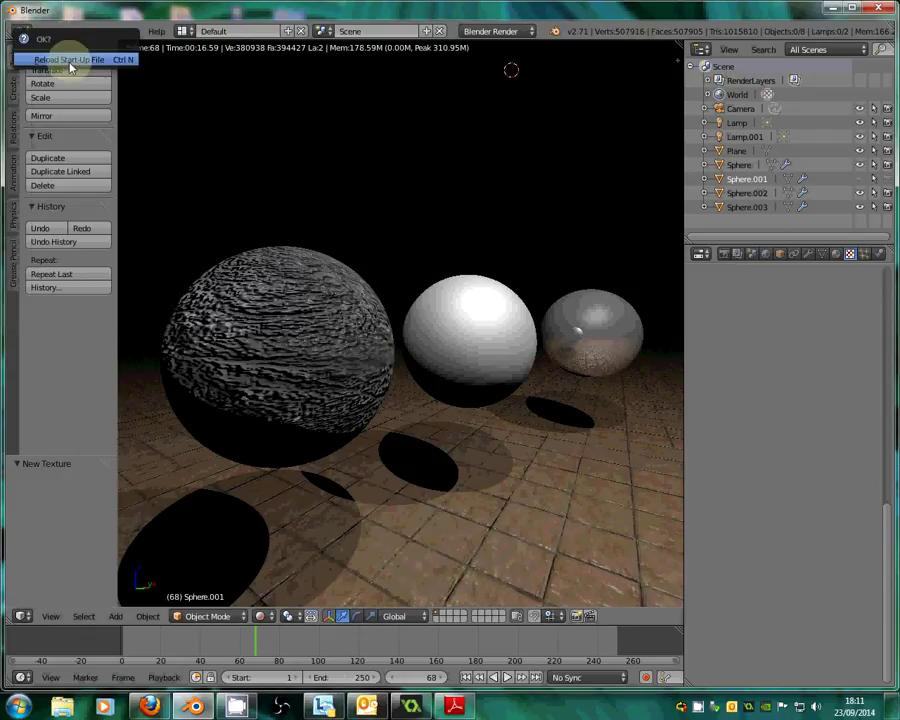
click(70, 62)
Widen the properties area beside the 3D view and display the default cube's material settings
scroll(635, 476, up, 5)
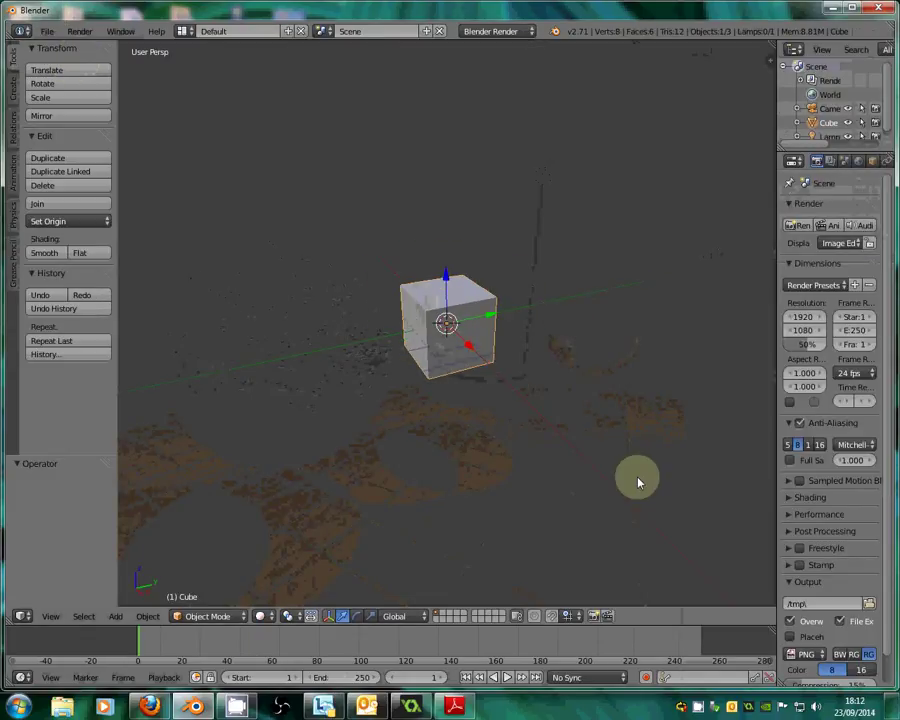
middle_drag(534, 428, 707, 302)
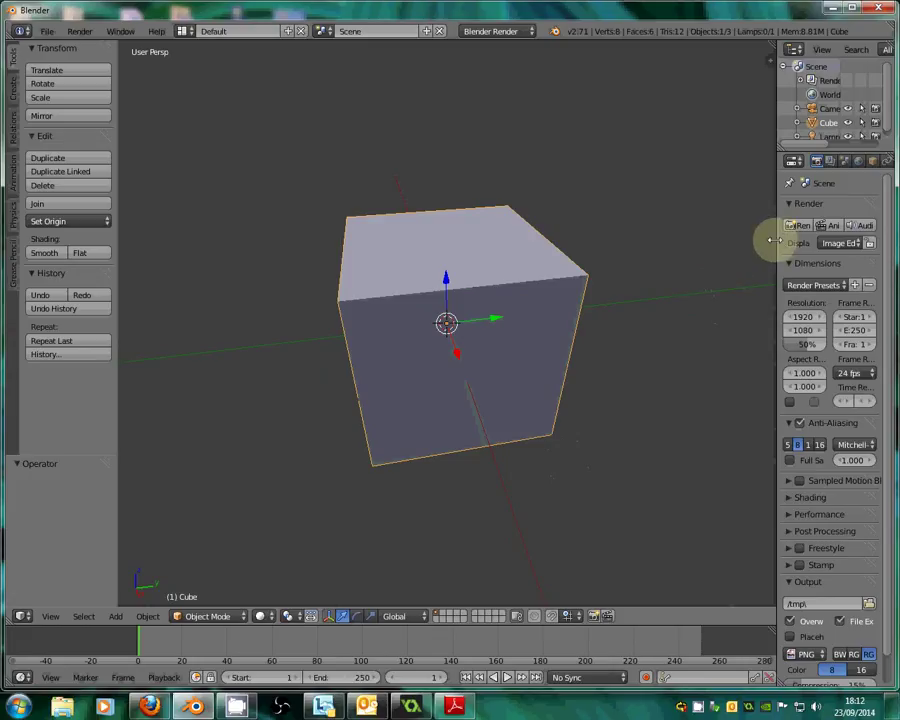
drag(775, 243, 664, 247)
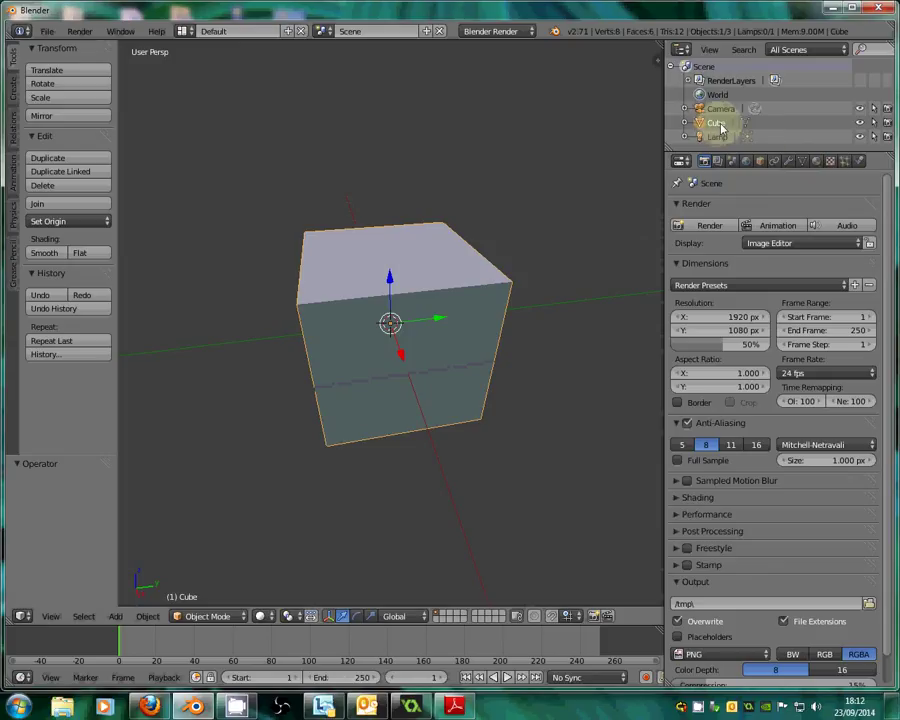
click(817, 162)
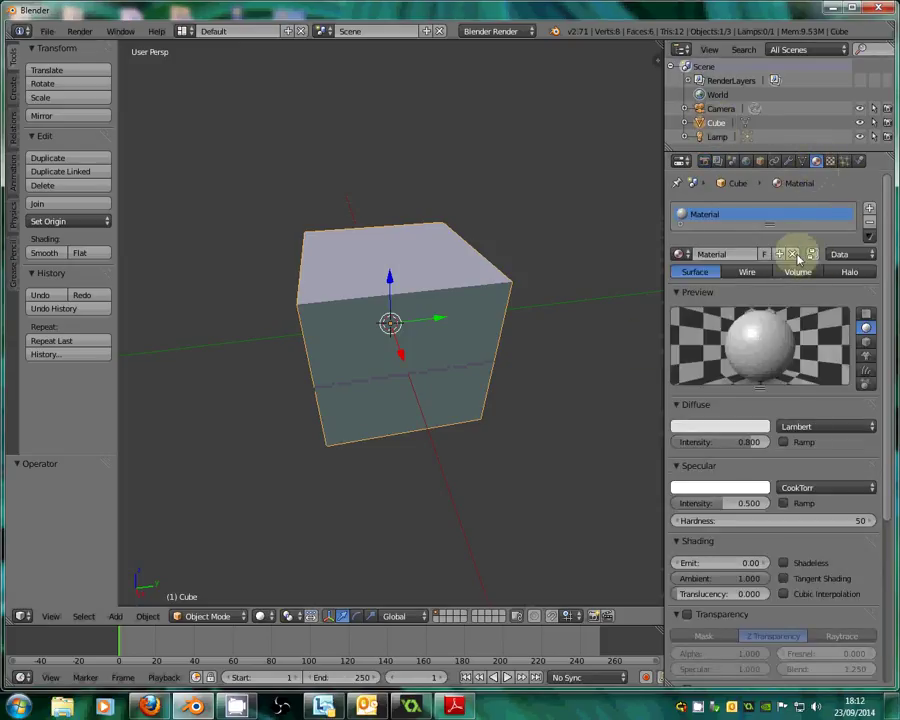
scroll(757, 305, down, 5)
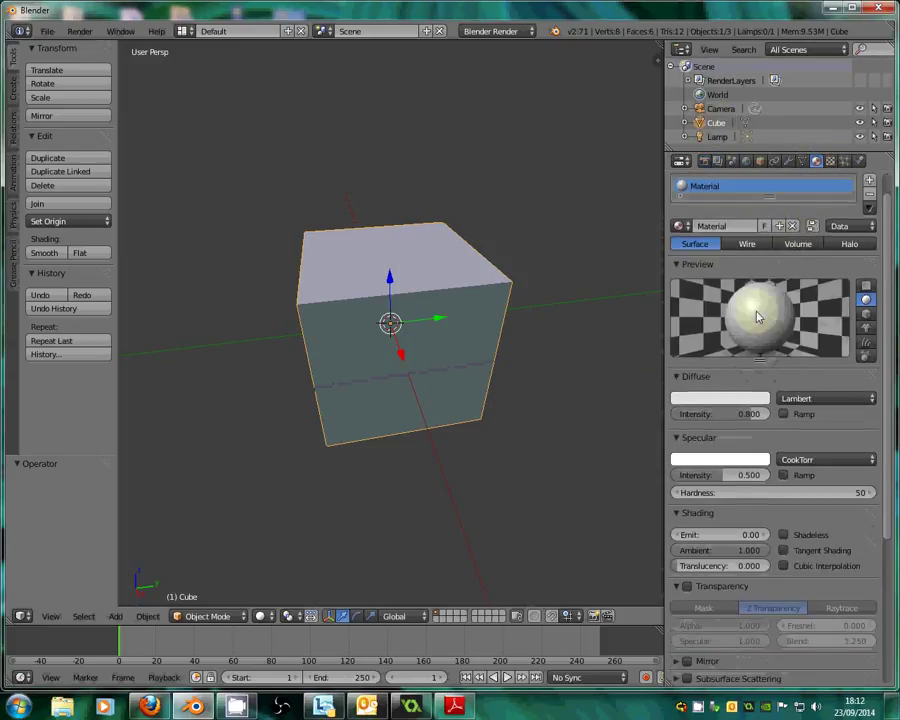
scroll(757, 316, up, 5)
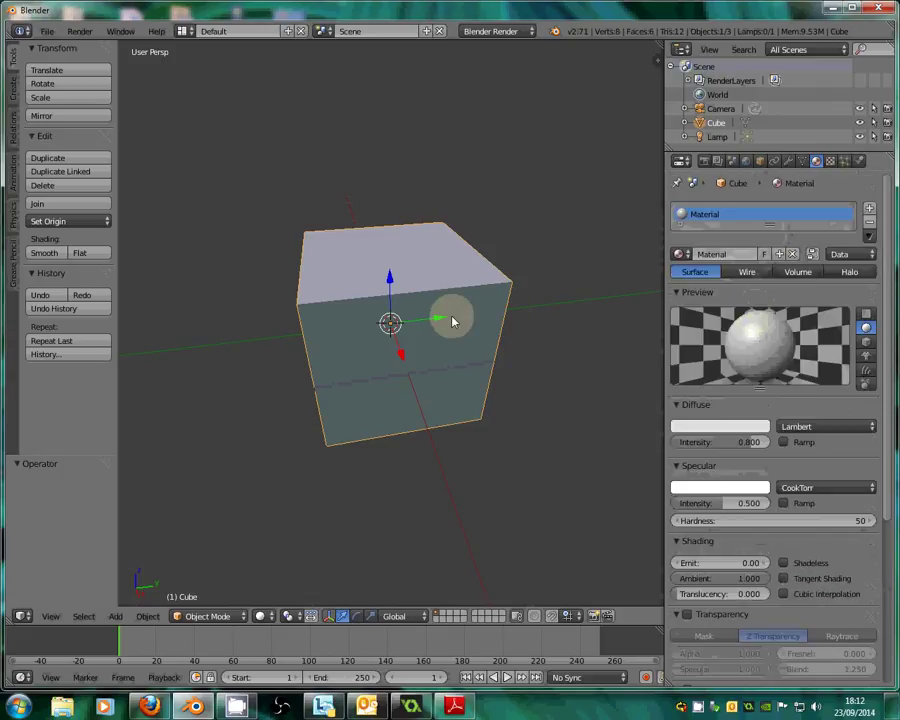
Adjust the cube material's shading, ending with a specular intensity of 1.000 and a diffuse intensity of 0.887
middle_drag(454, 318, 520, 300)
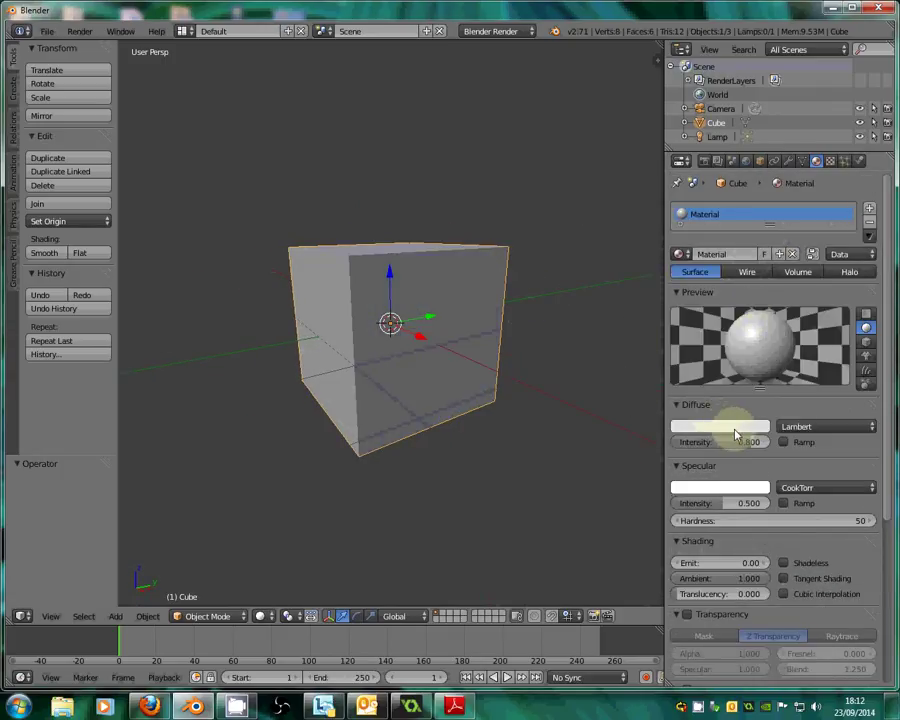
mouse_move(748, 442)
mouse_down()
mouse_move(771, 446)
mouse_move(696, 446)
mouse_move(728, 447)
mouse_up()
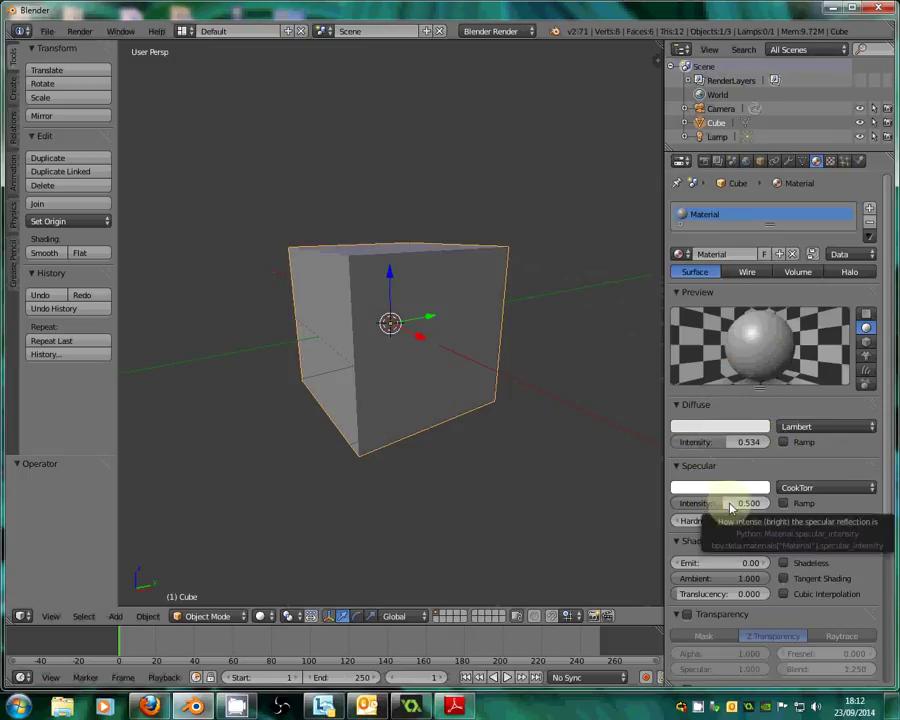
drag(728, 508, 830, 505)
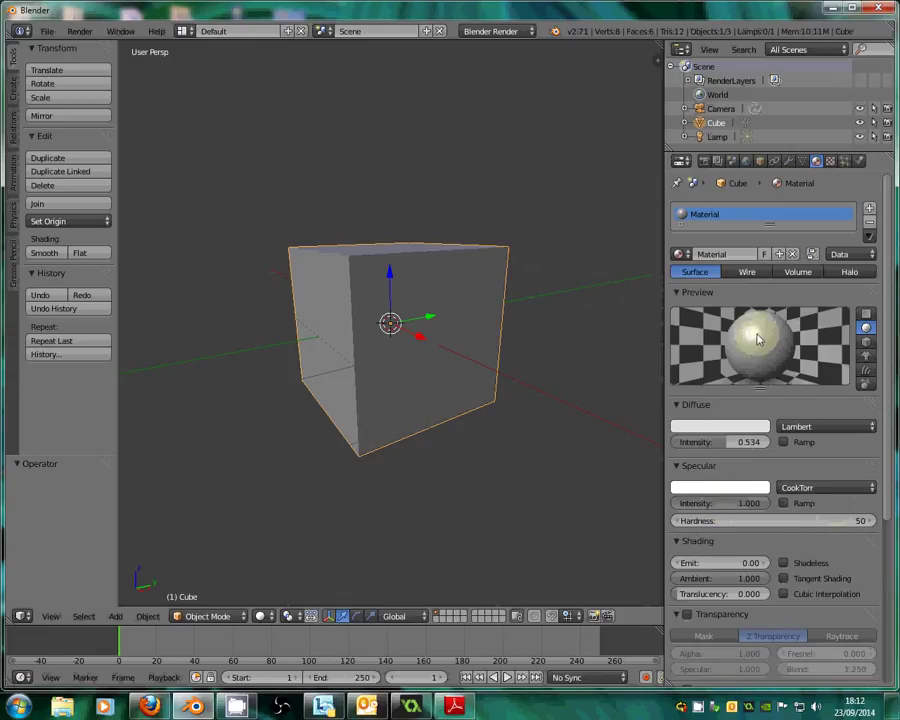
drag(763, 507, 678, 505)
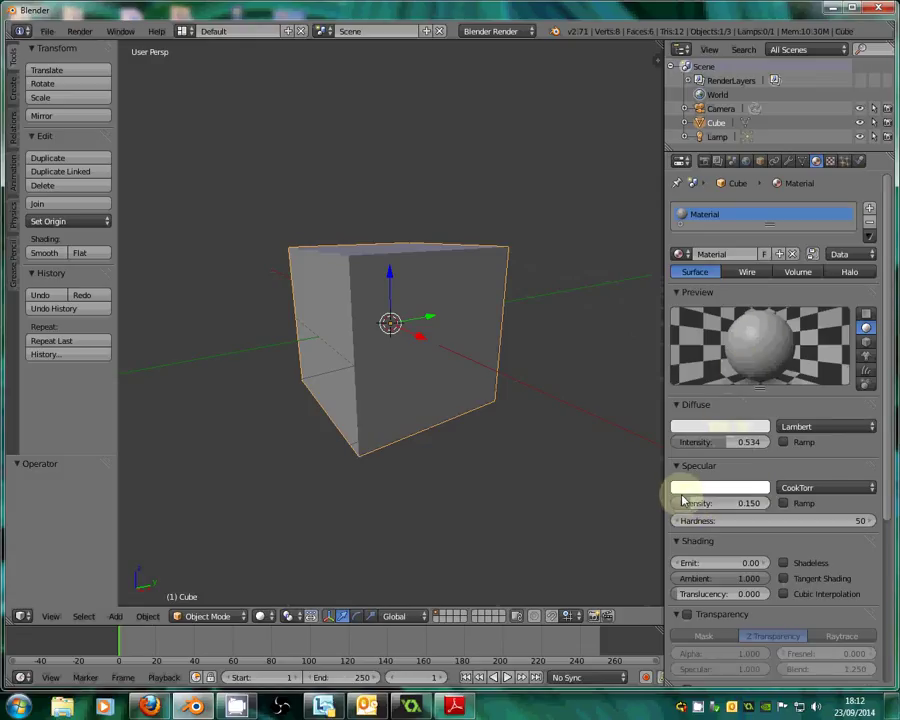
drag(681, 503, 768, 489)
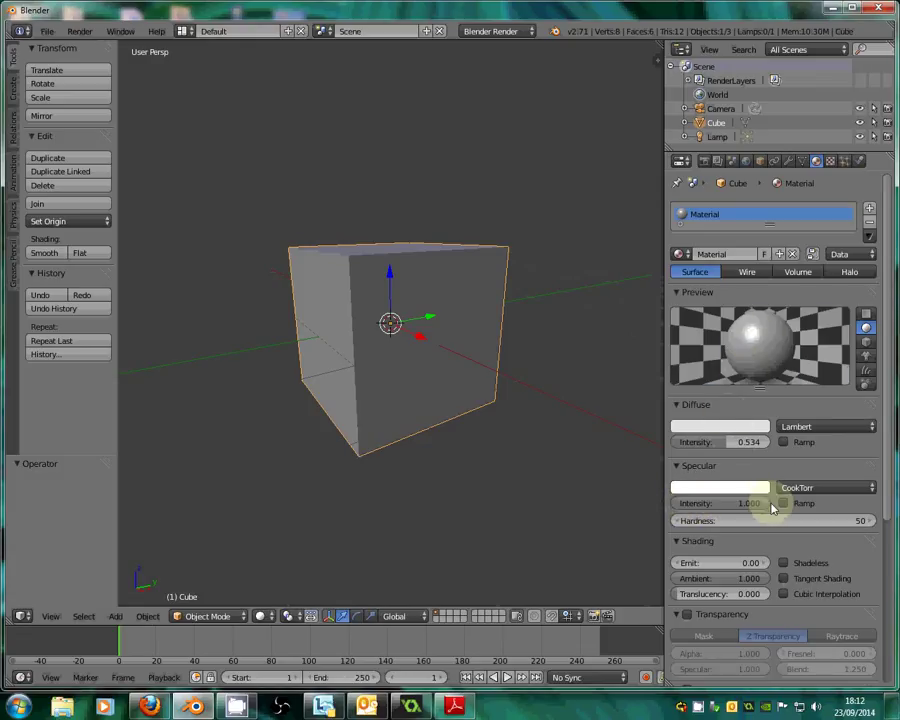
drag(769, 442, 733, 432)
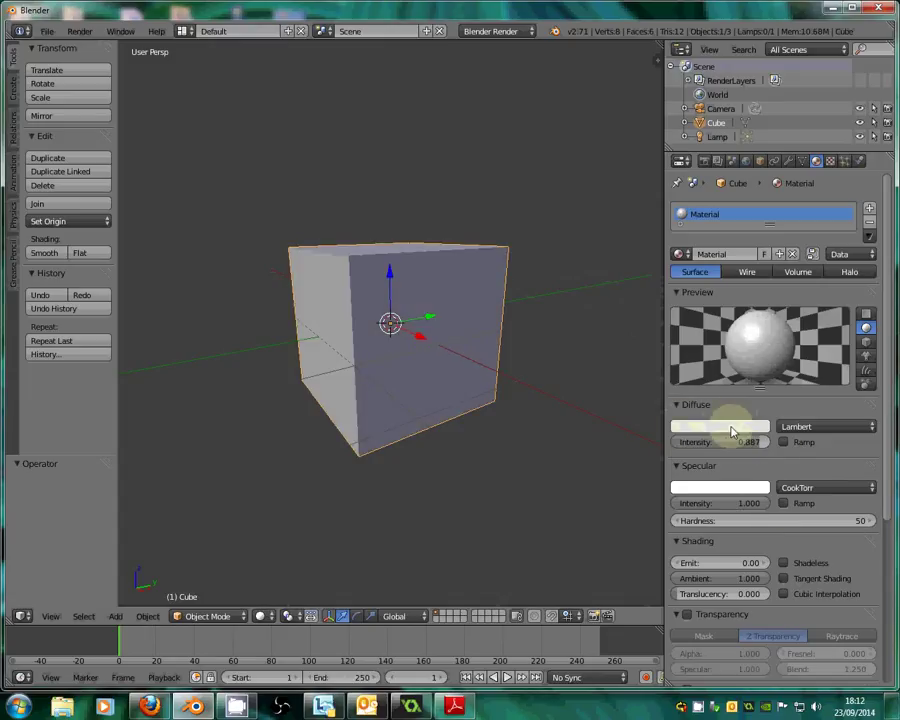
Make the cube material's specular and diffuse colours red and raise the diffuse intensity to 1.000
click(735, 487)
drag(703, 360, 702, 368)
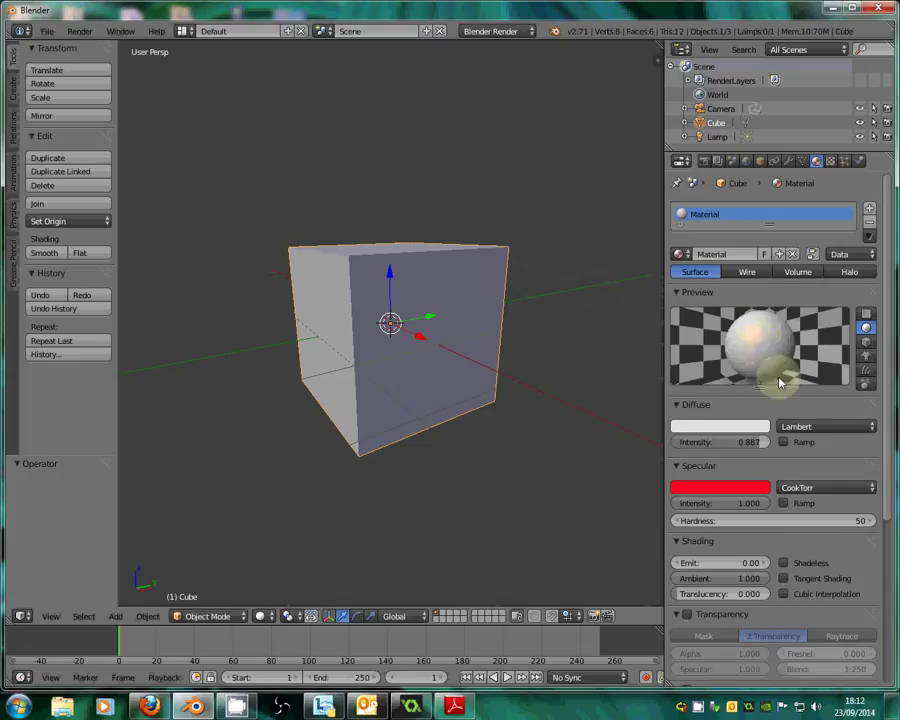
click(737, 428)
mouse_move(700, 302)
mouse_down()
mouse_move(716, 332)
mouse_move(712, 345)
mouse_up()
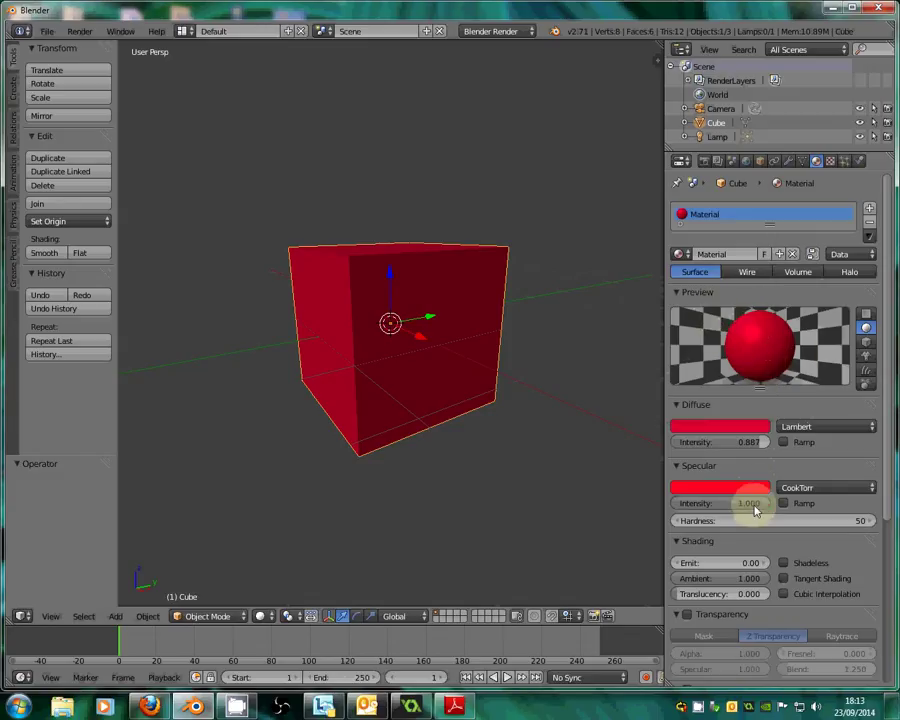
drag(727, 506, 773, 503)
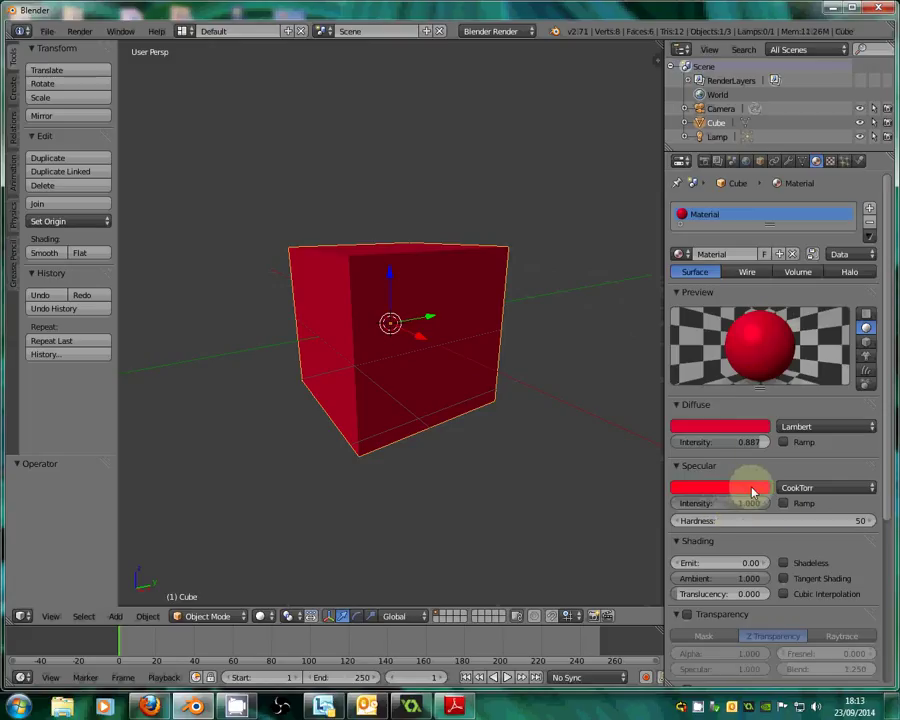
drag(753, 442, 752, 443)
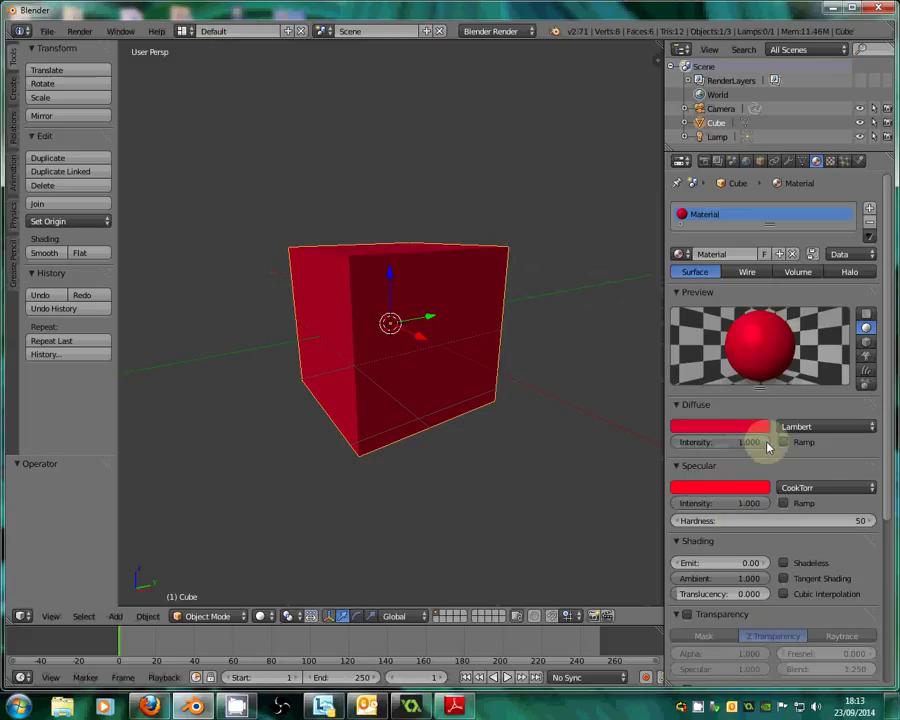
Try Mirror reflections on the red material with reflectivity 0.579 and 0.316, and switch Mirror back off
scroll(760, 510, down, 5)
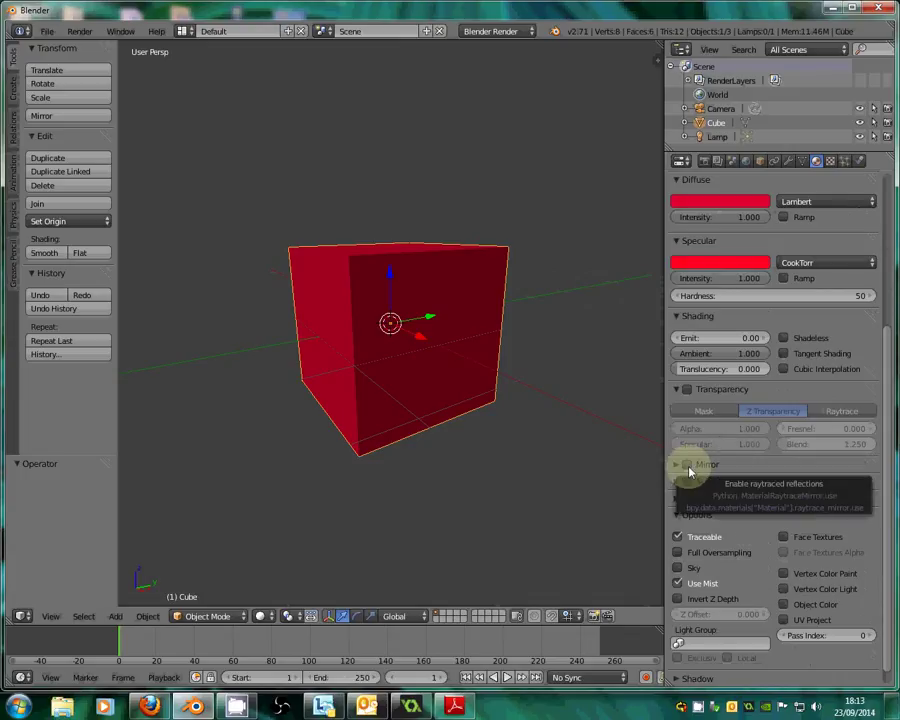
click(687, 465)
click(676, 465)
scroll(730, 470, up, 4)
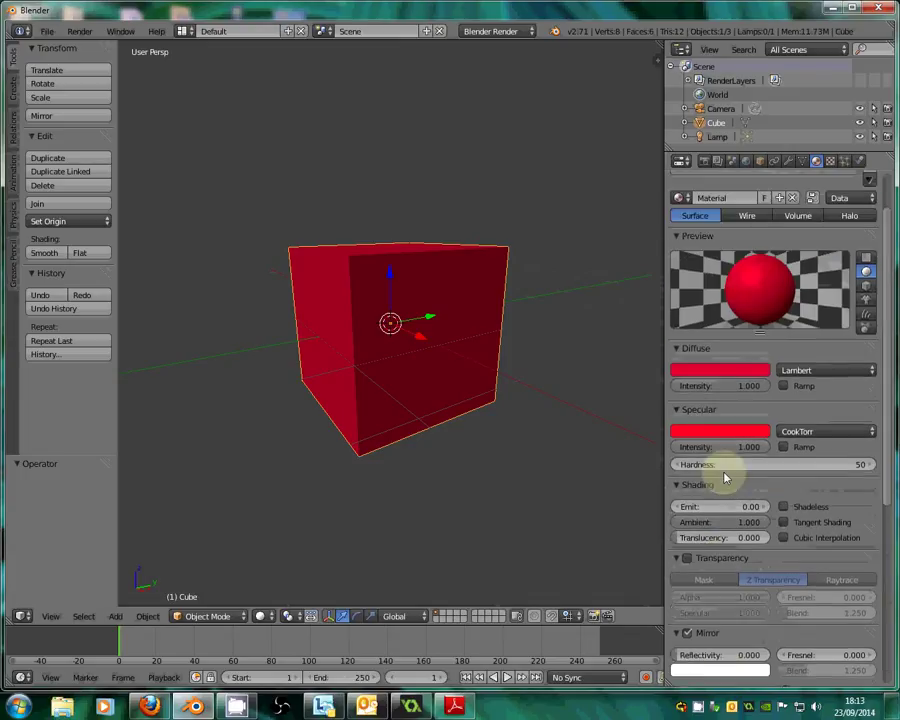
drag(705, 632, 747, 629)
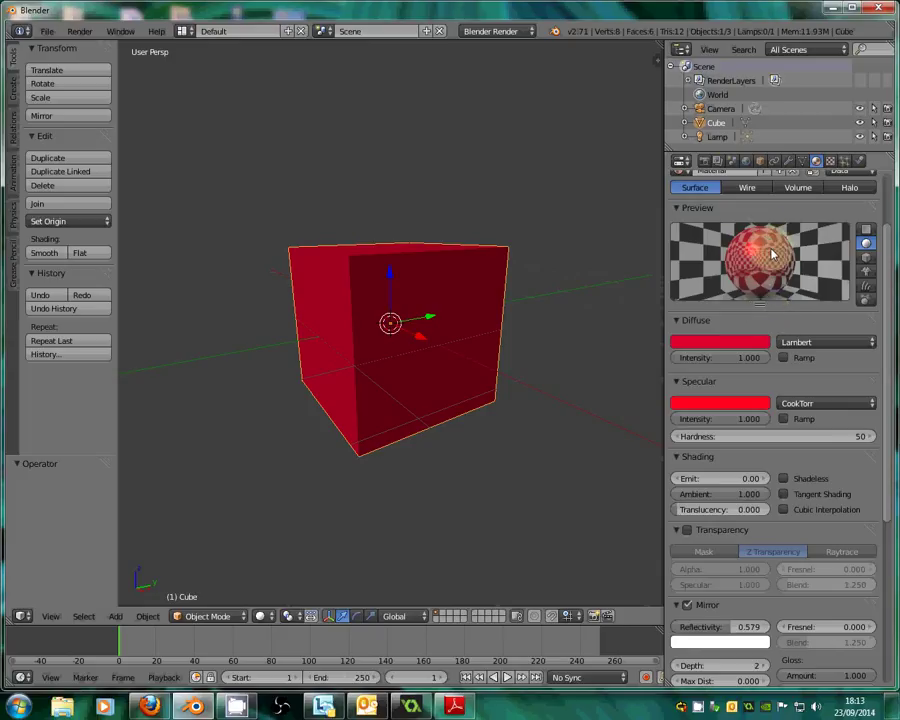
drag(737, 627, 703, 629)
click(687, 605)
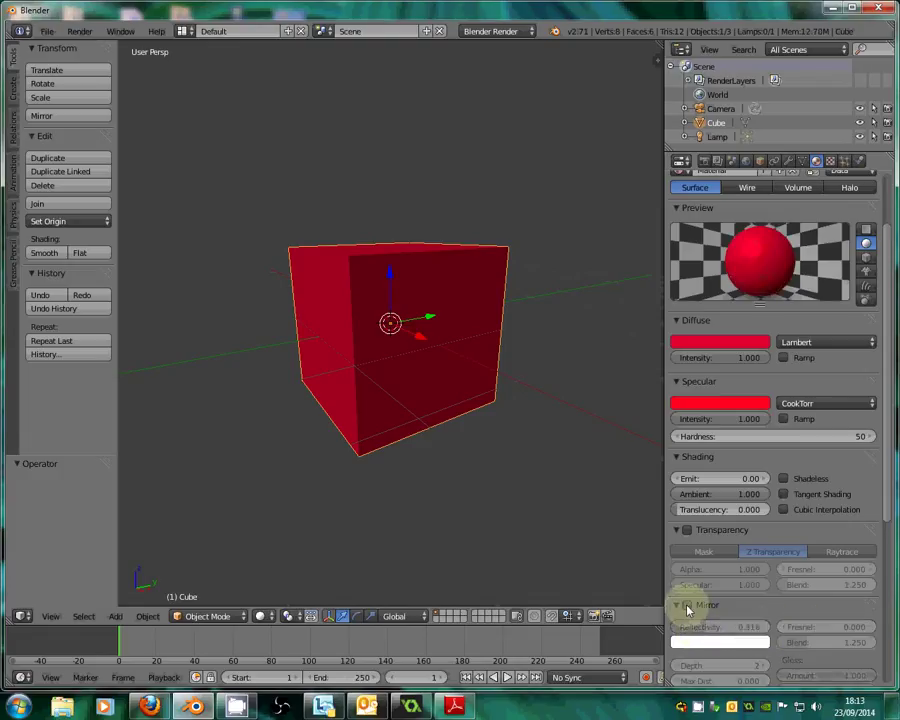
click(677, 606)
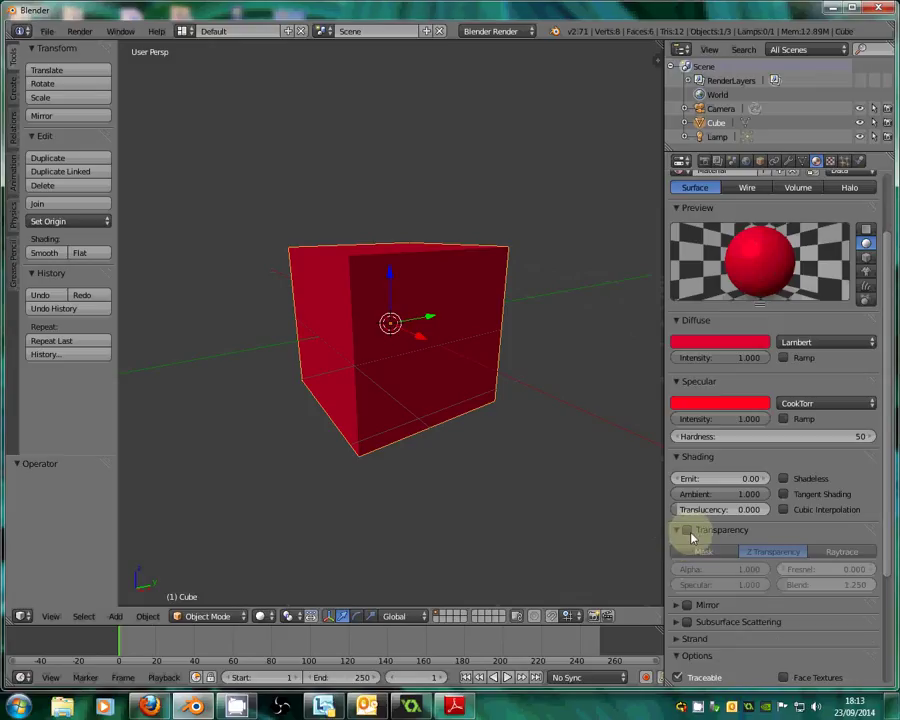
Try Z Transparency on the red material, and switch Transparency back off with its settings collapsed
click(687, 530)
drag(782, 568, 733, 603)
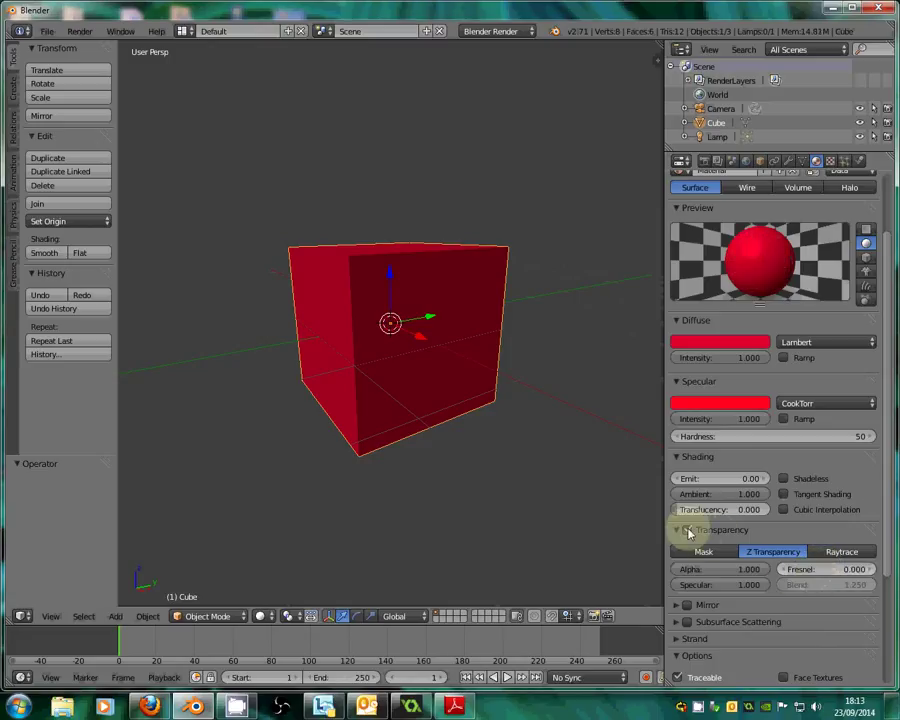
click(687, 530)
click(675, 531)
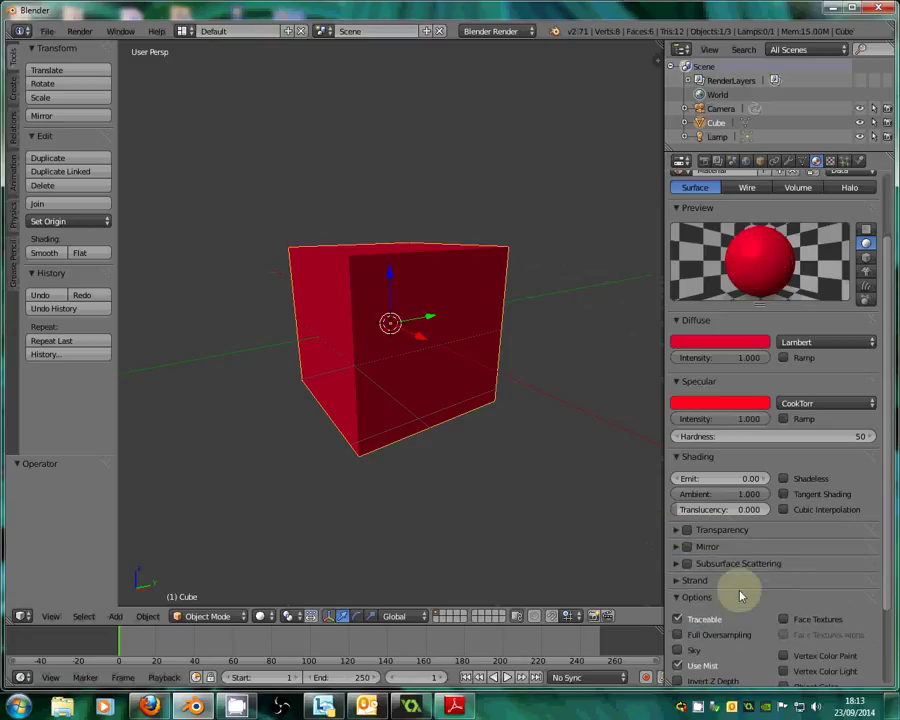
Remove the material's existing texture and add a new one of type Image or Movie
scroll(741, 593, up, 3)
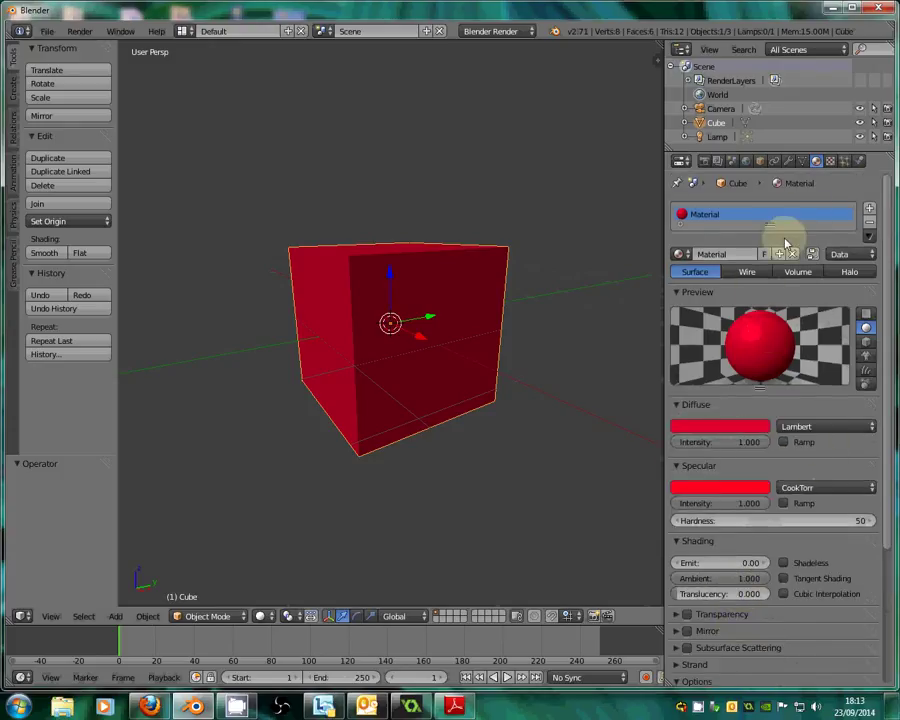
click(830, 163)
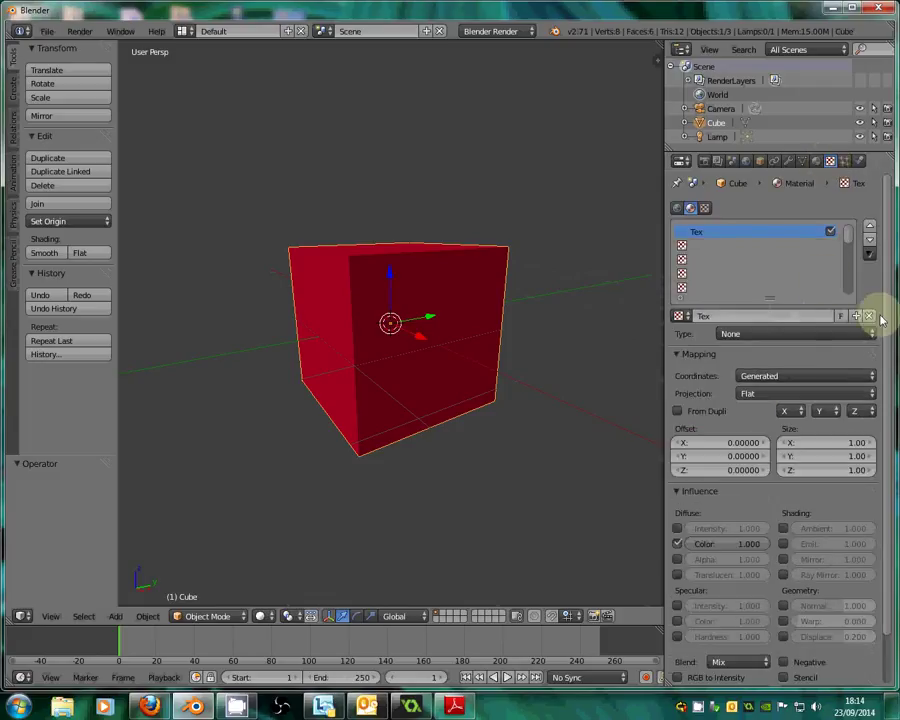
click(870, 317)
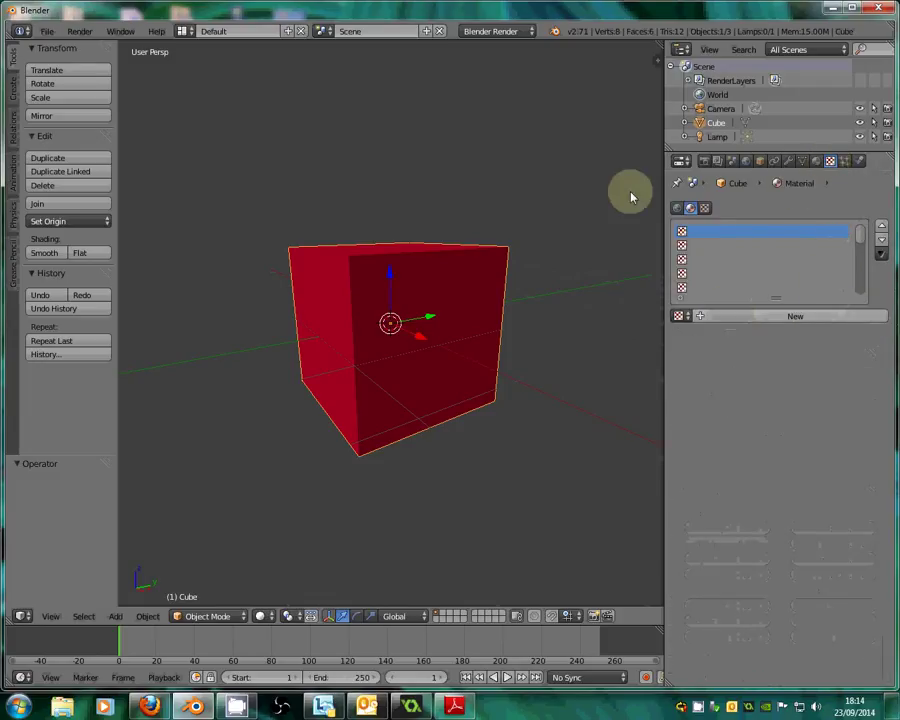
click(690, 208)
click(755, 317)
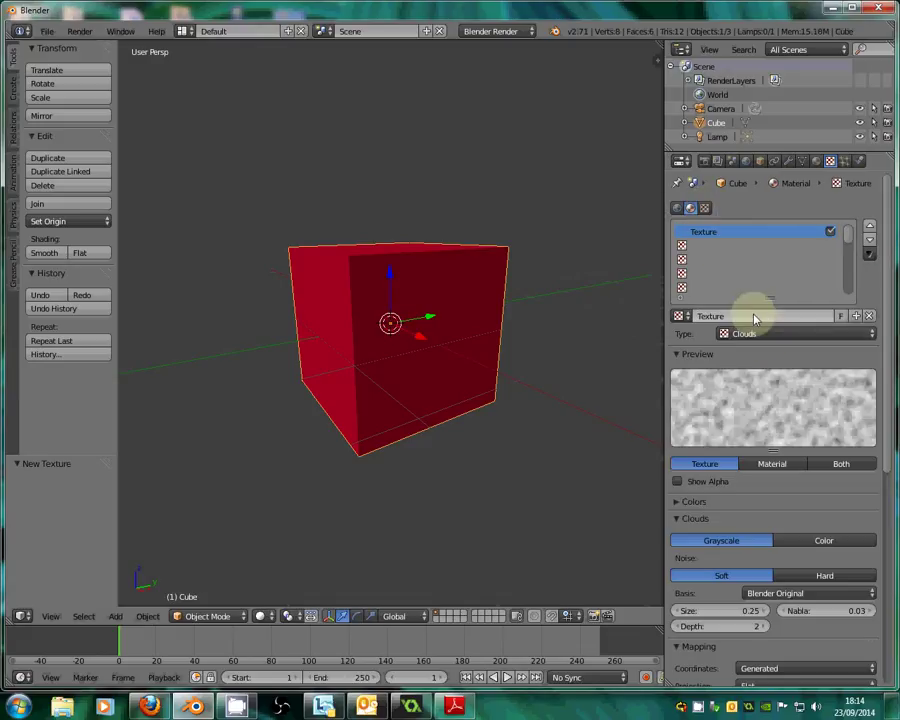
click(765, 336)
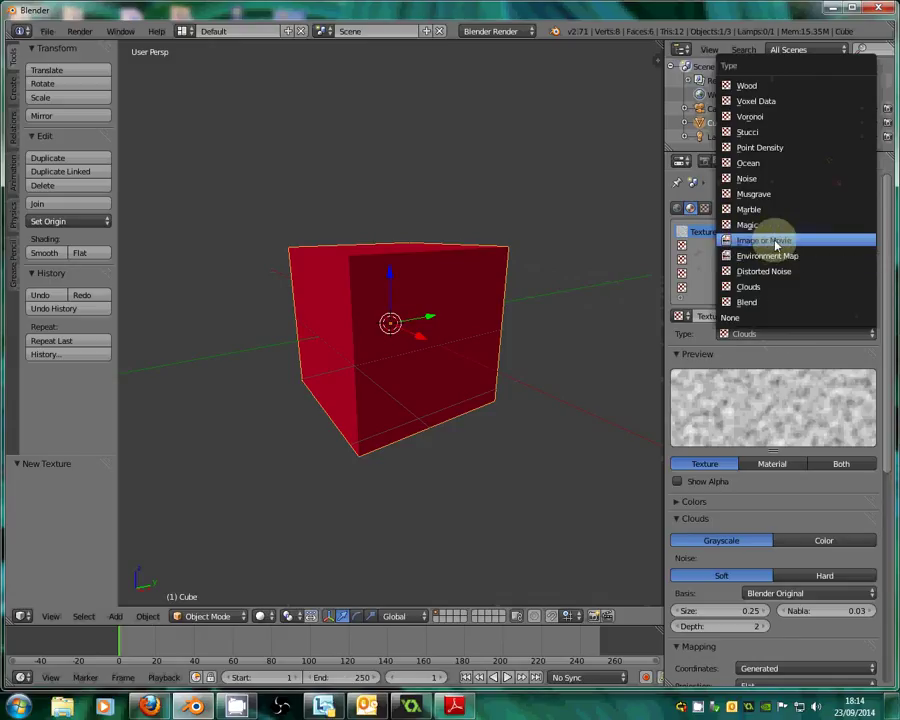
click(740, 240)
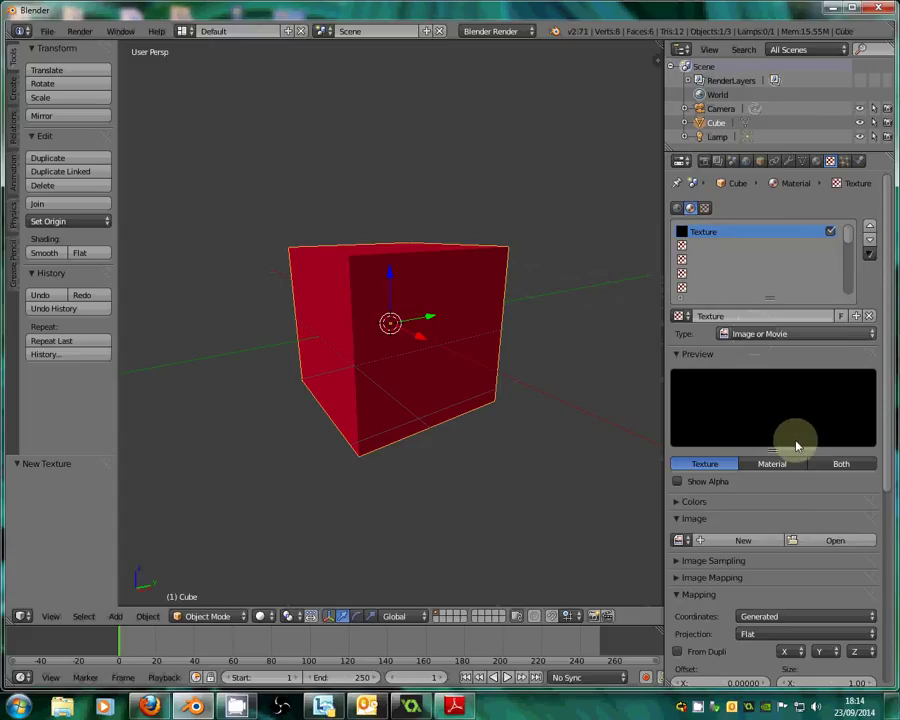
Load MetalRusted0038_1_thumblarge.jpg from the Desktop's assorted textures folder as the texture's image
scroll(777, 459, down, 1)
scroll(777, 459, down, 4)
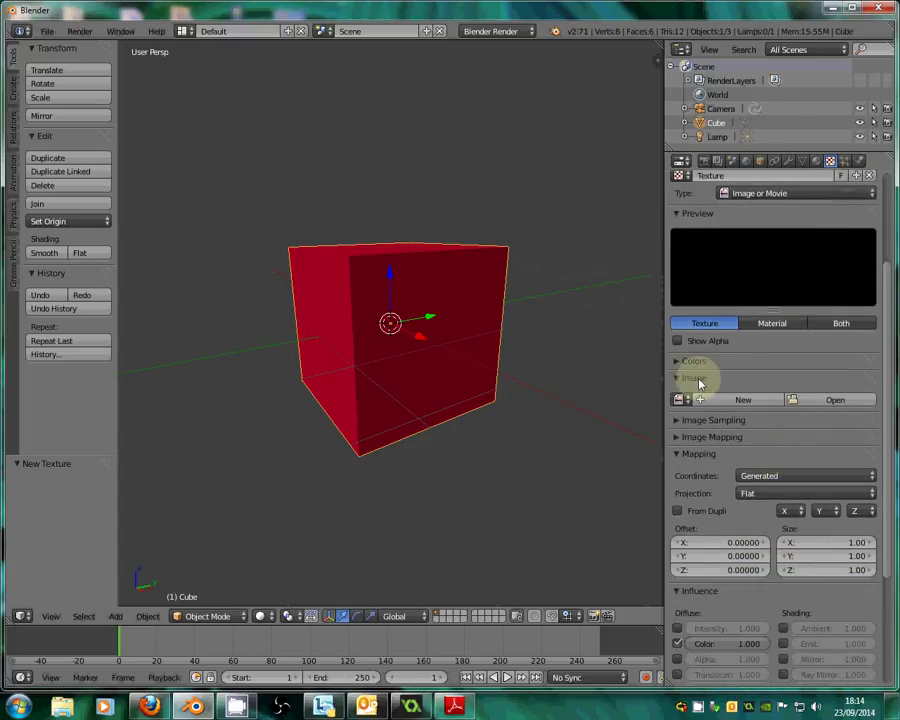
click(836, 401)
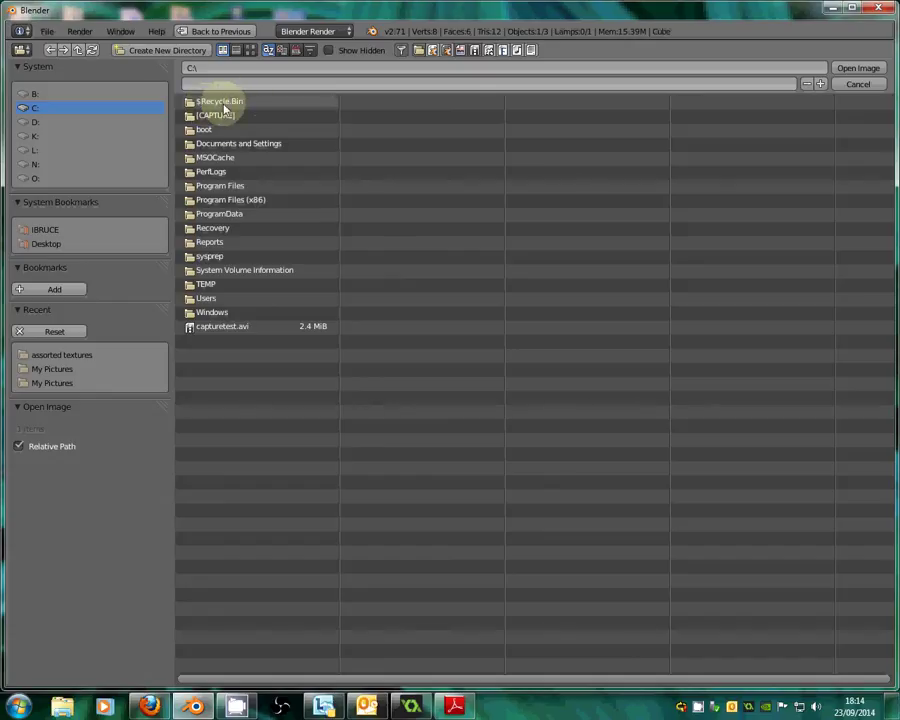
click(44, 243)
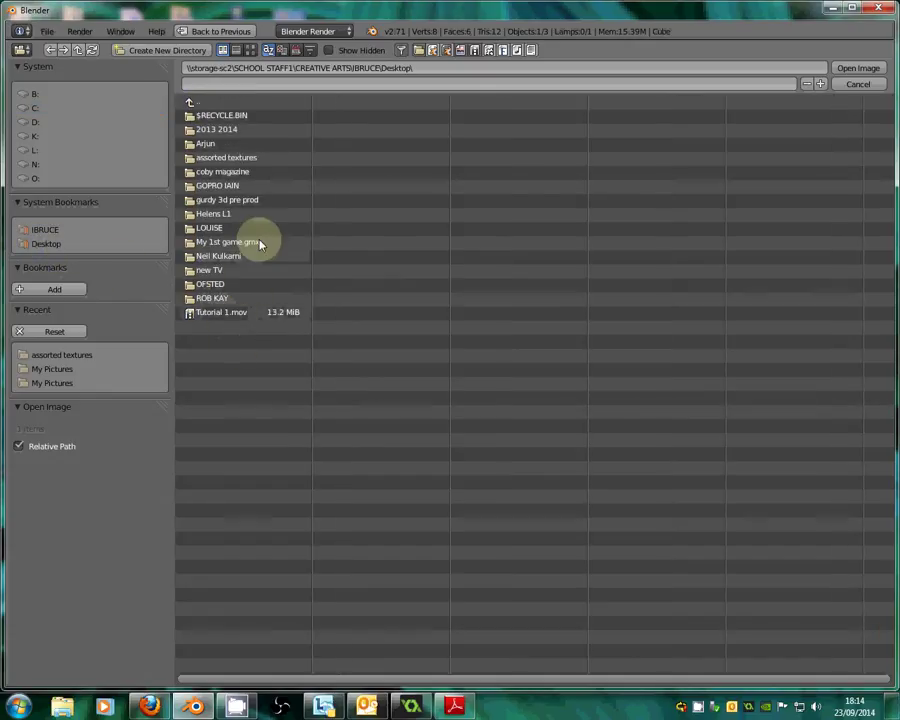
click(222, 160)
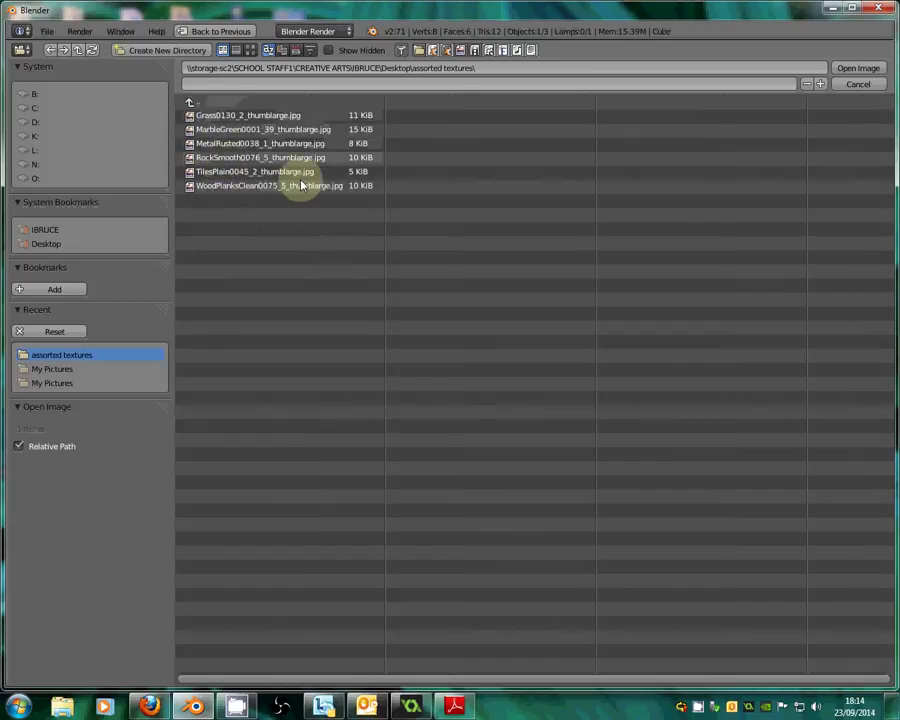
click(238, 144)
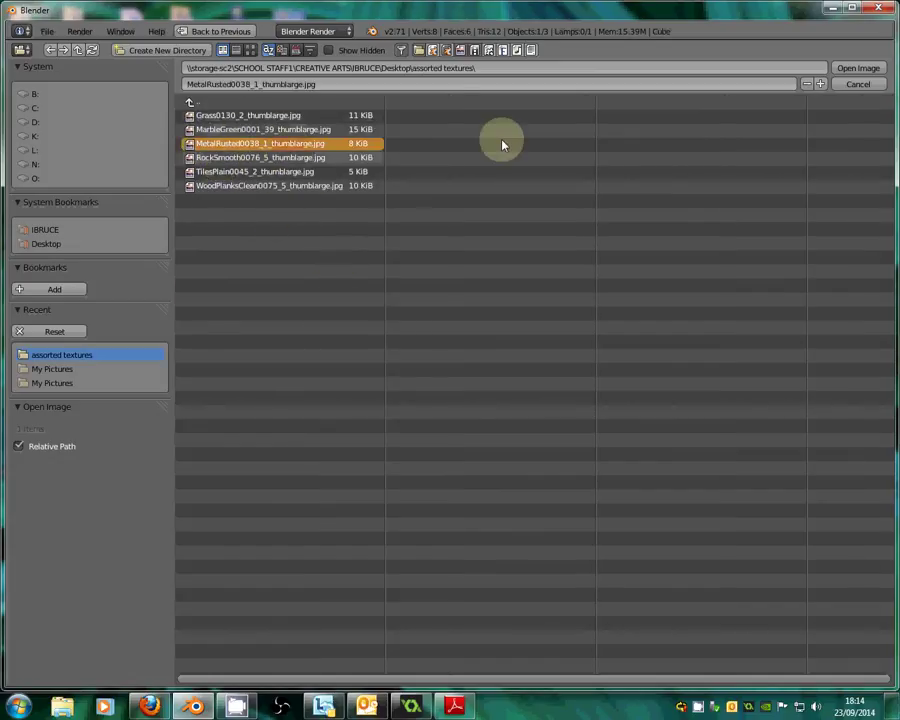
click(877, 69)
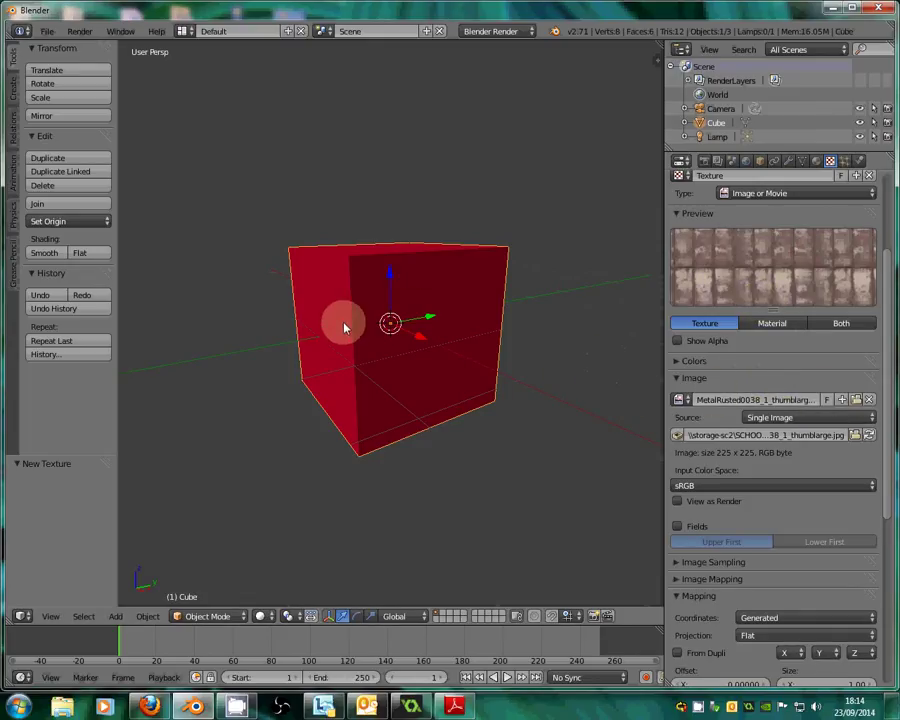
Switch the viewport shading to Rendered and inspect the textured cube's top and side faces
middle_drag(344, 324, 352, 366)
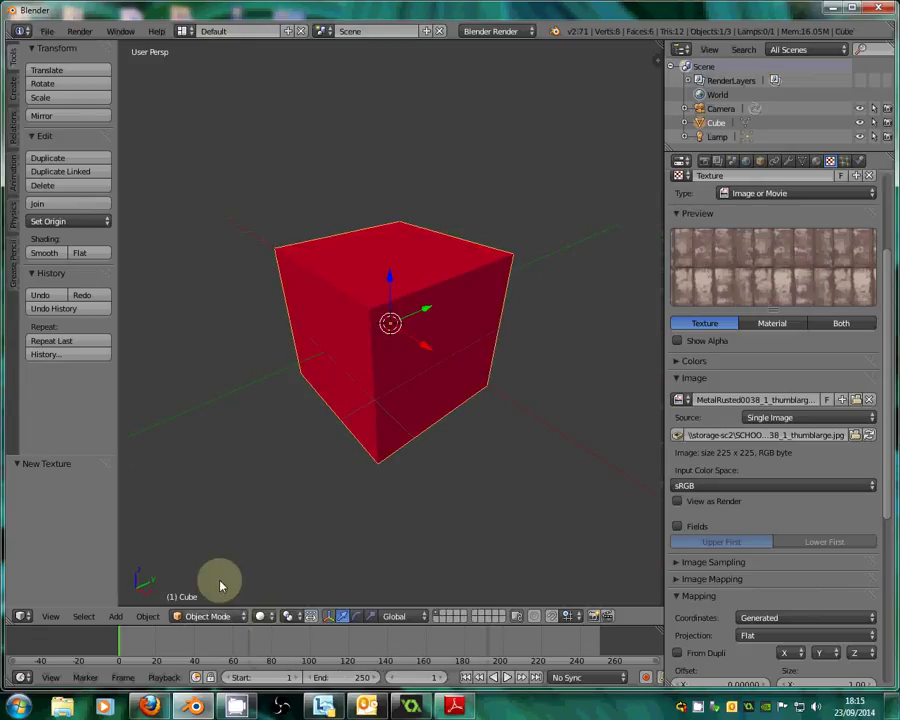
click(261, 617)
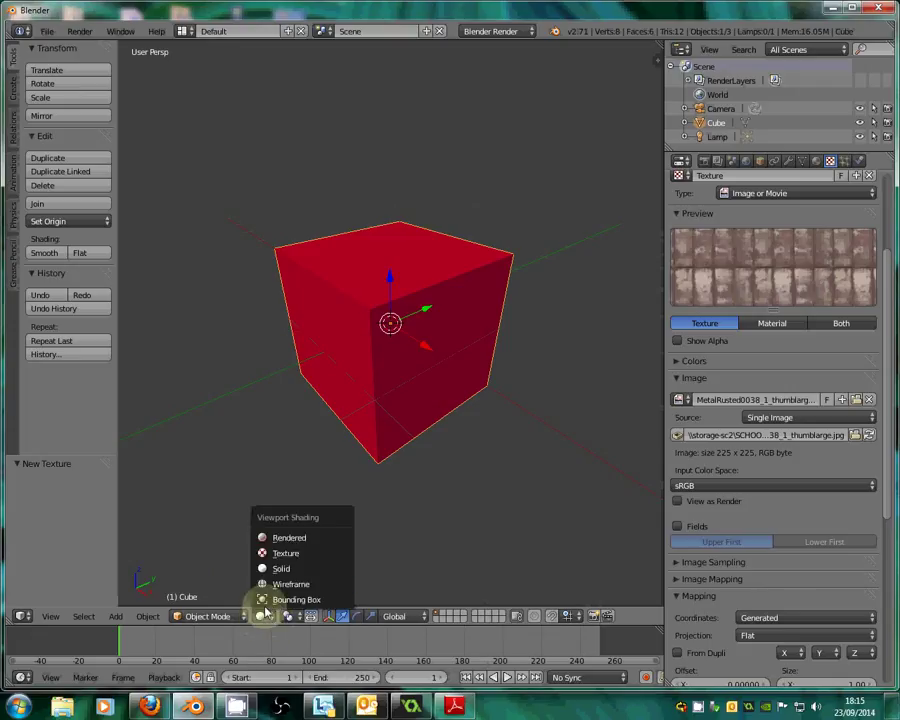
click(306, 539)
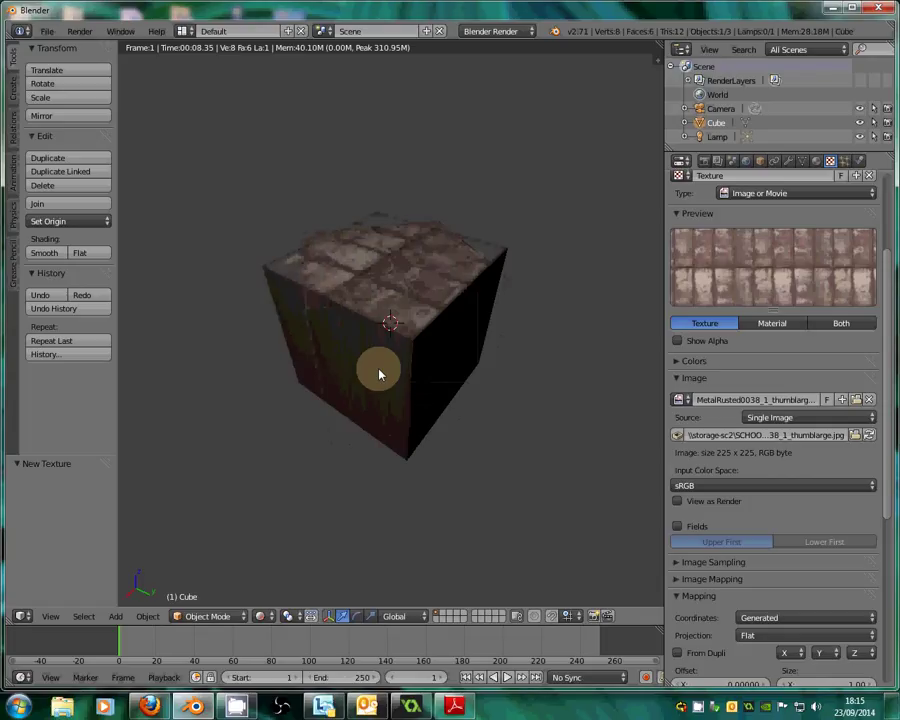
middle_drag(379, 374, 446, 234)
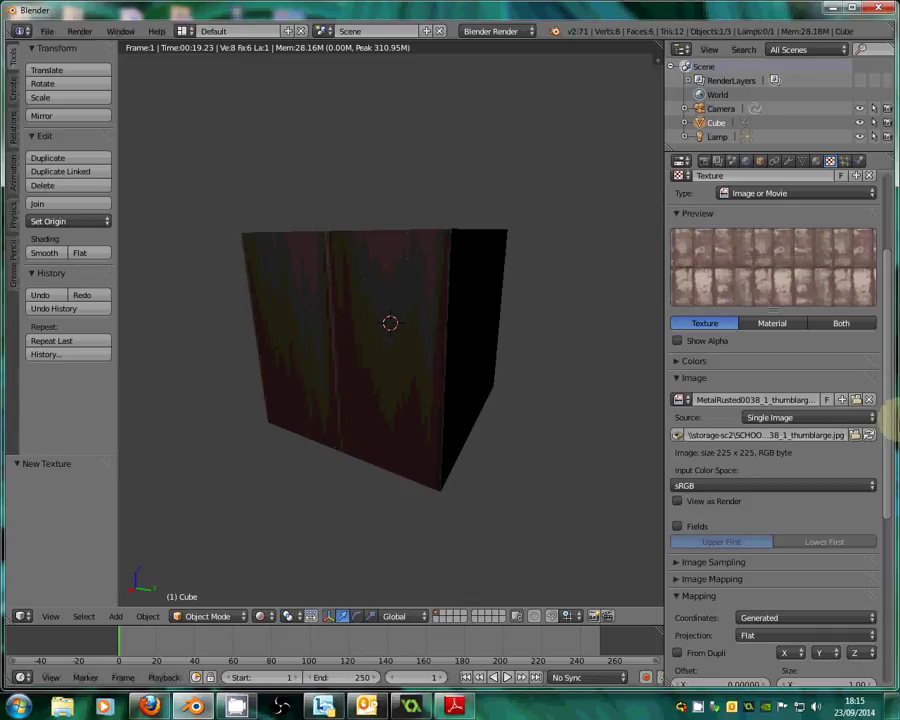
Set the texture mapping's projection to Cube and inspect the cube's faces from several sides
scroll(810, 502, down, 3)
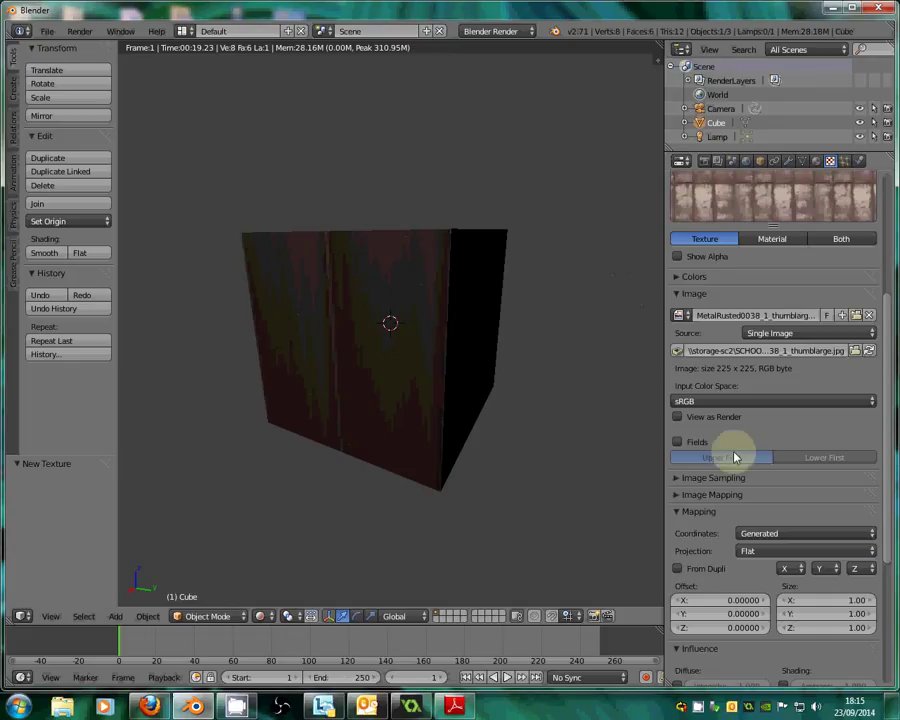
click(772, 554)
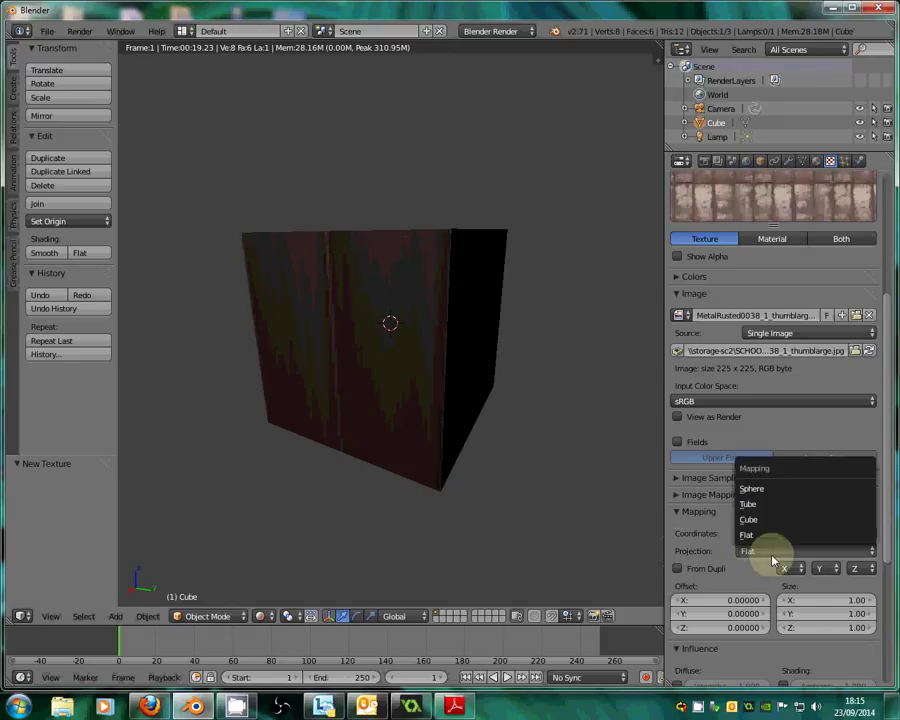
click(755, 520)
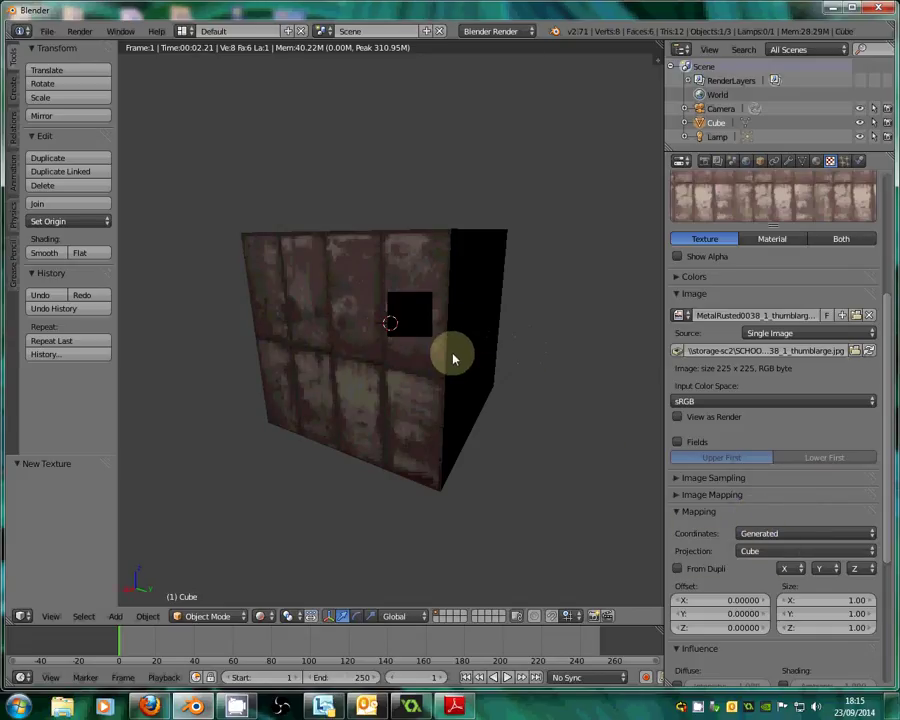
middle_drag(472, 352, 472, 355)
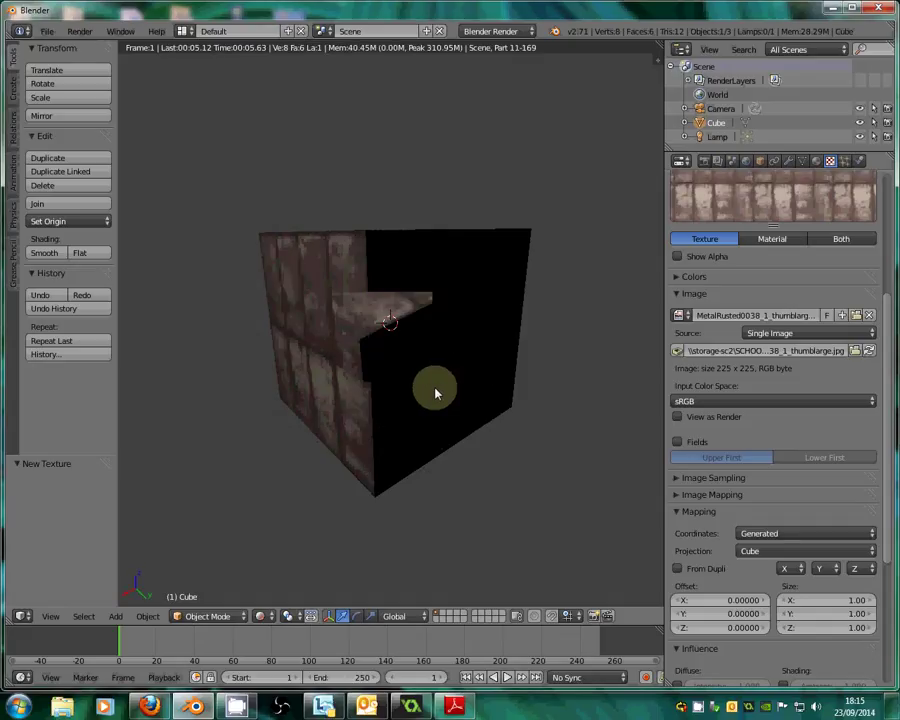
middle_drag(436, 393, 655, 374)
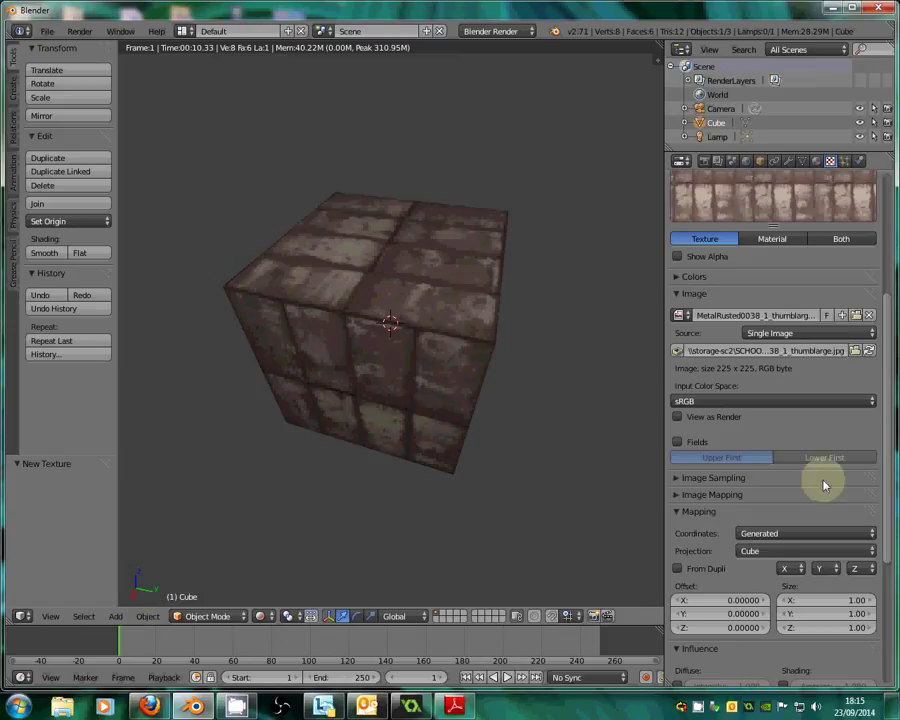
Set the texture's image mapping repeat to 3 in both X and Y
click(692, 494)
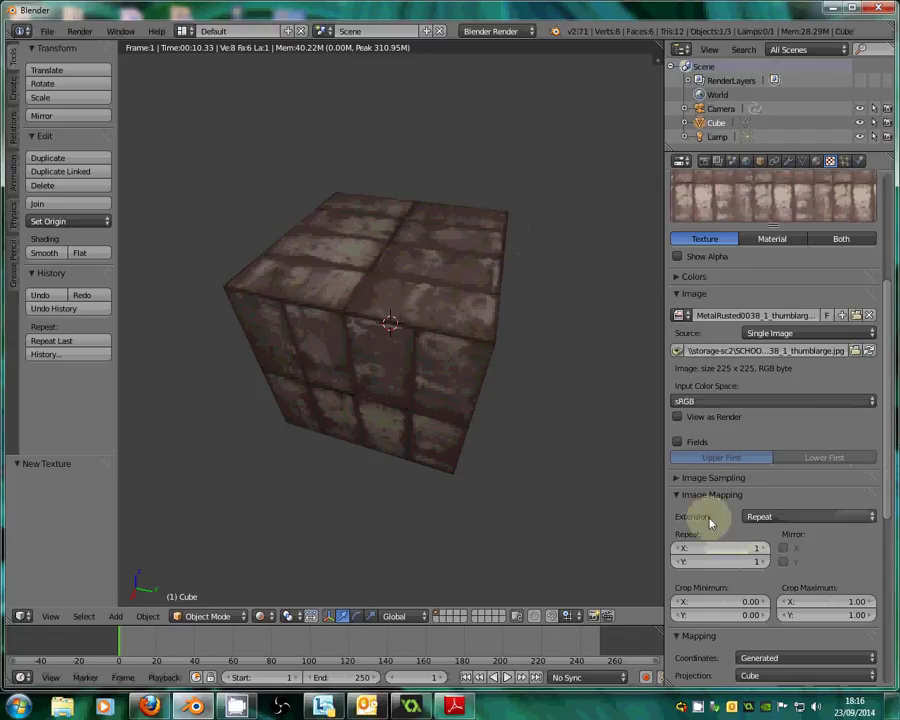
scroll(720, 505, down, 3)
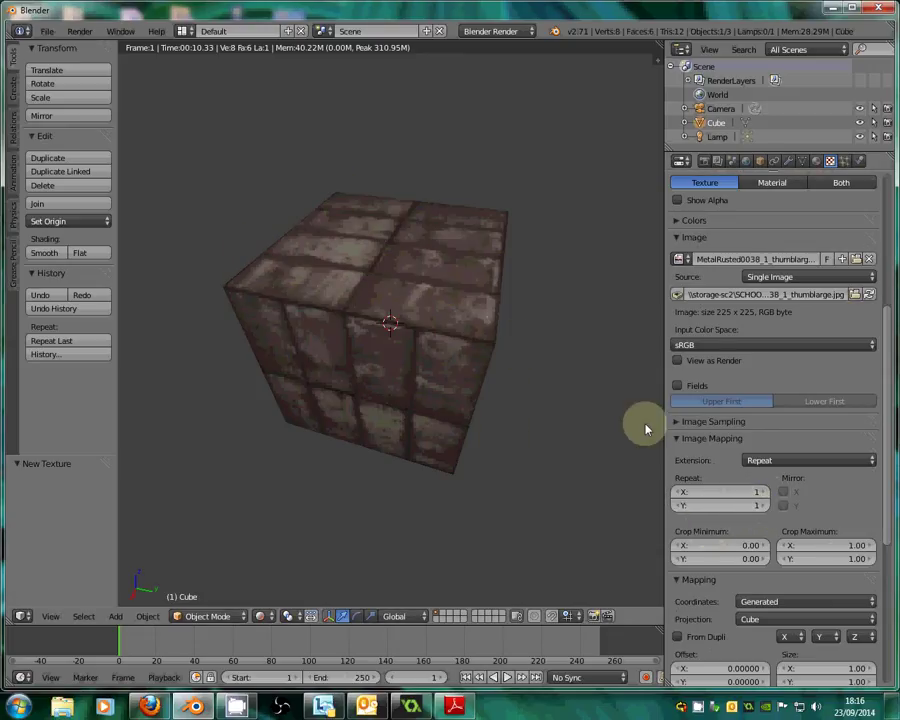
click(763, 492)
click(764, 505)
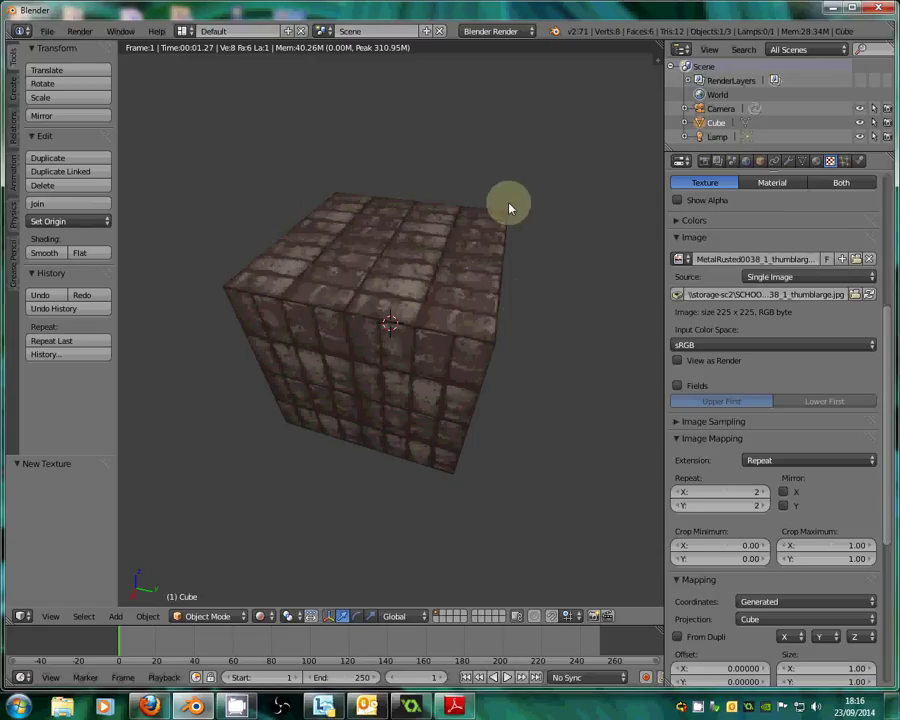
mouse_move(763, 492)
mouse_down()
mouse_move(766, 511)
mouse_move(763, 496)
mouse_up()
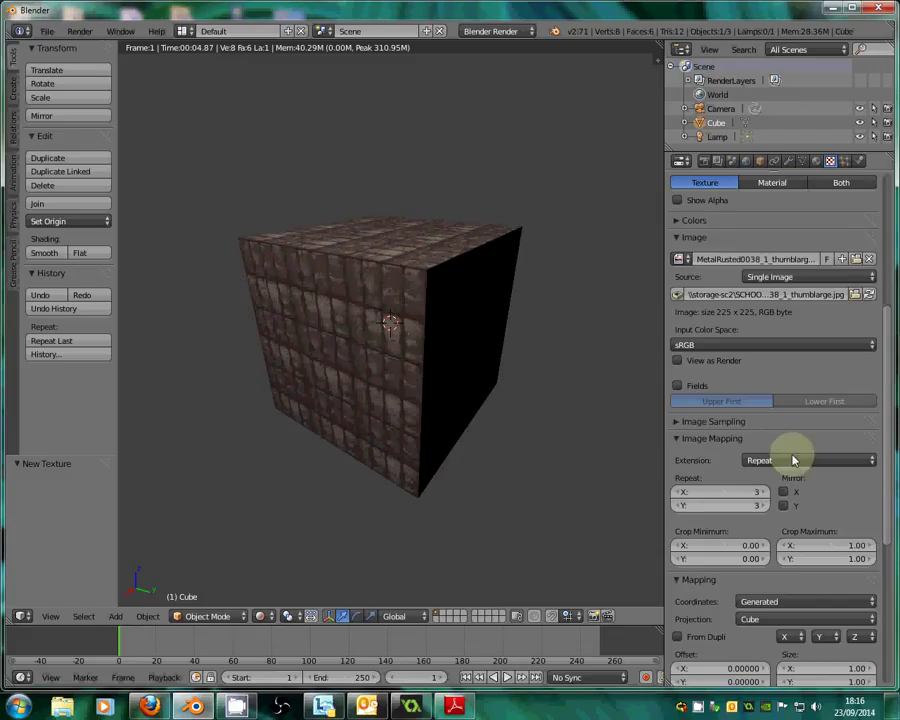
Enable the texture's Normal influence on geometry and raise it to 4.540
drag(878, 388, 892, 470)
scroll(878, 506, down, 4)
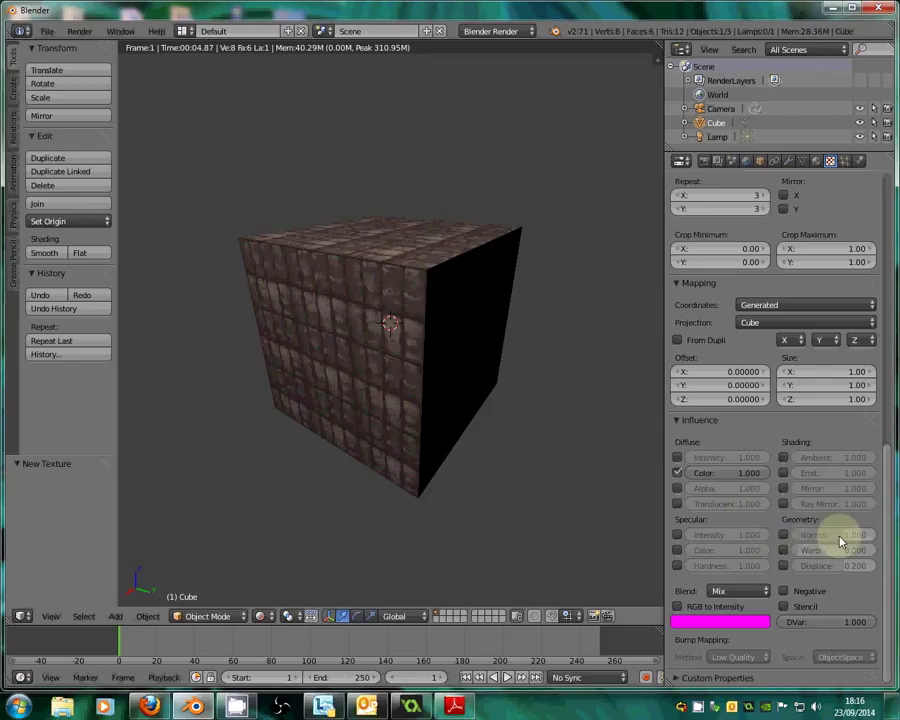
click(783, 536)
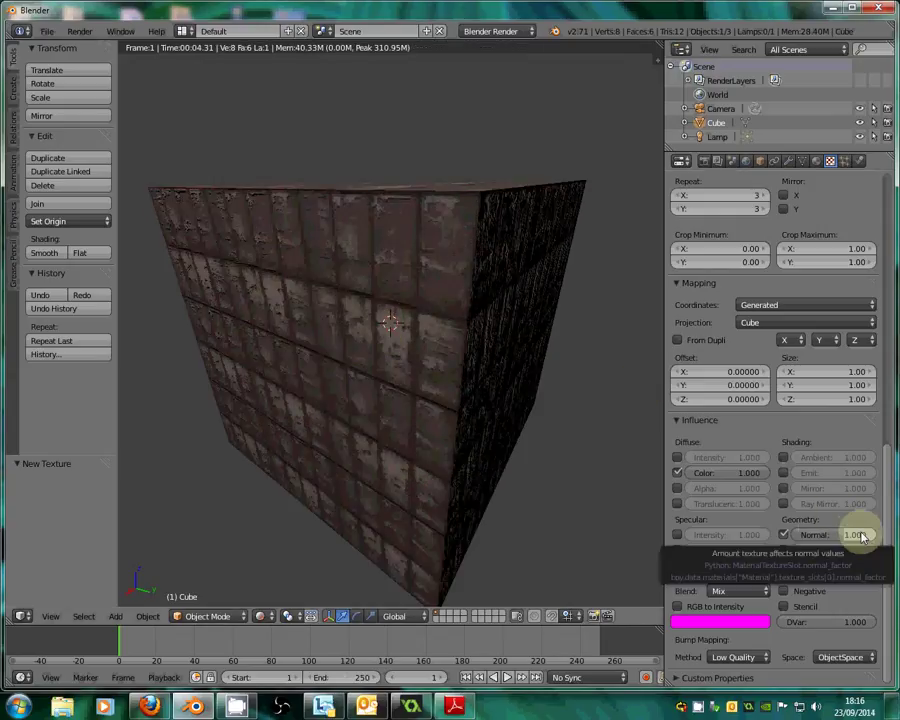
drag(860, 535, 876, 537)
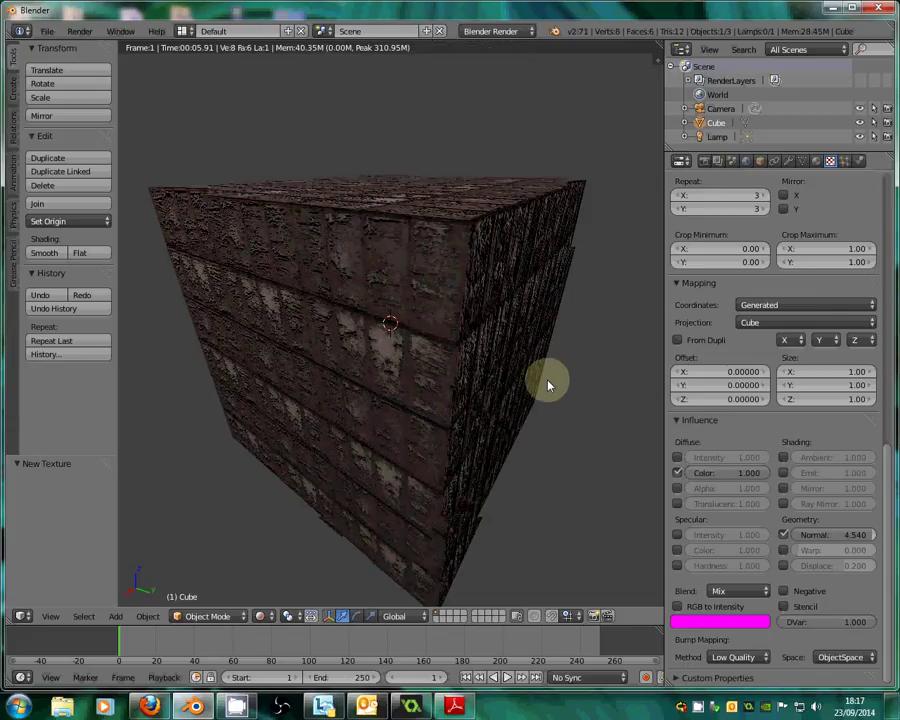
Try a Normal influence of -5.000 on the texture, and bring it to -0.398
drag(860, 534, 757, 547)
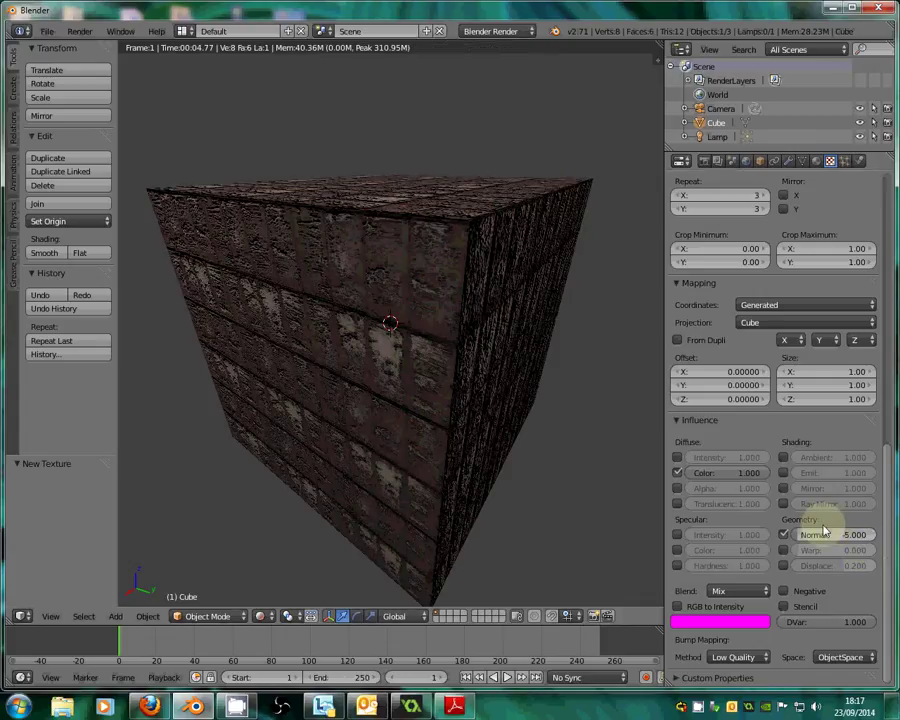
click(822, 534)
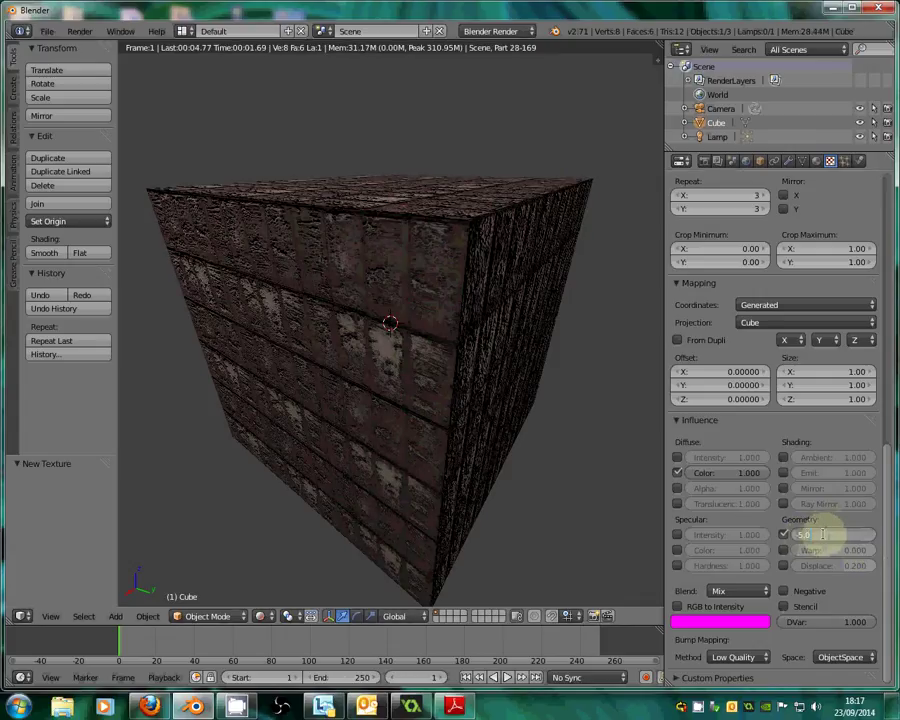
text(-5)
key(Return)
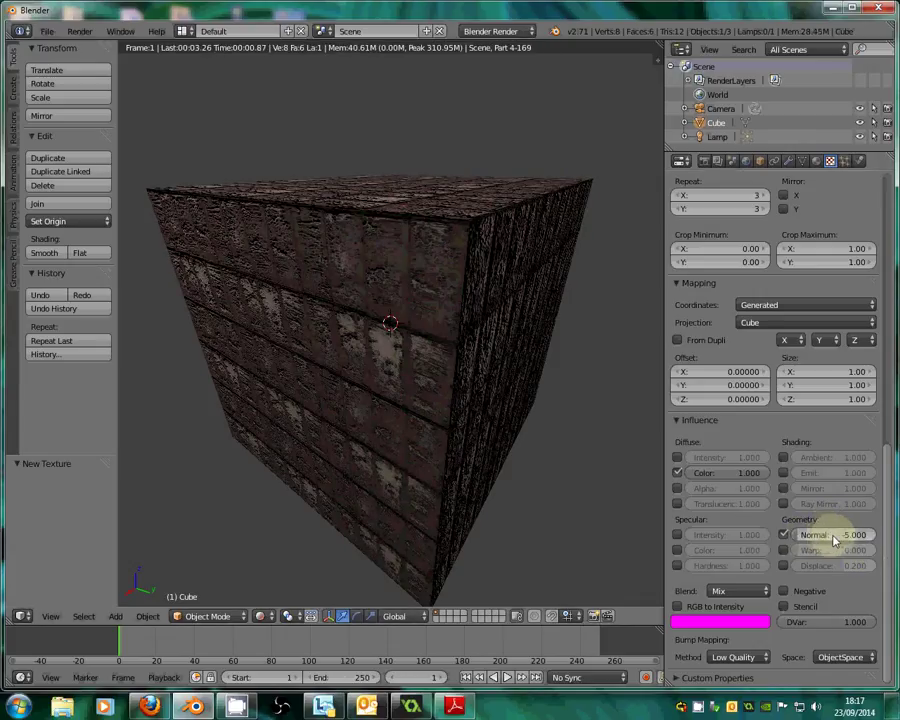
drag(836, 540, 860, 533)
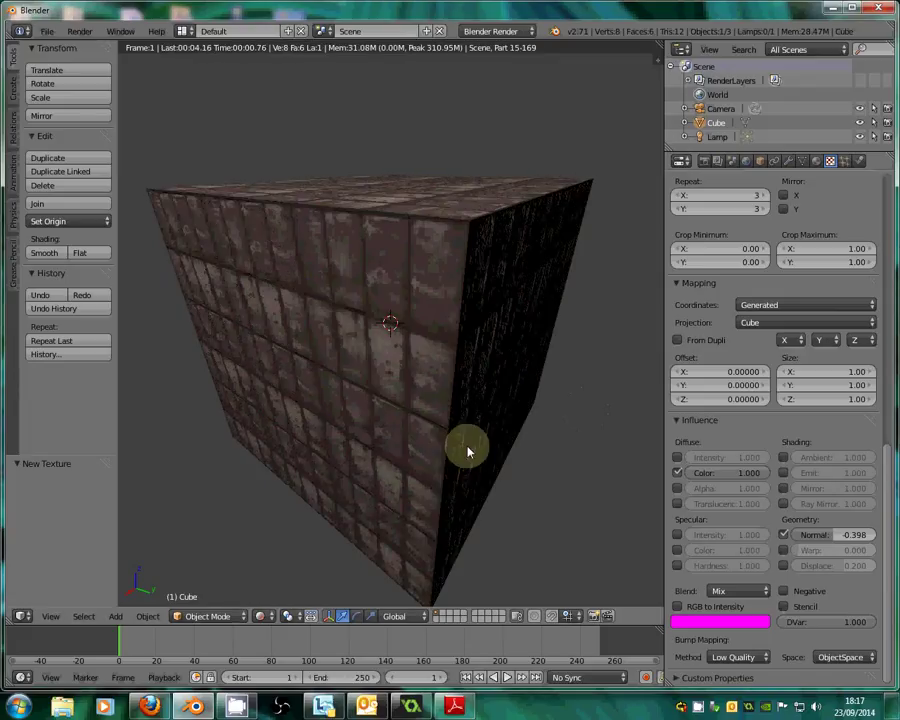
Enable Mirror on the cube's textured material with reflectivity 0.203, and collapse the Mirror settings
click(816, 160)
scroll(764, 562, down, 2)
scroll(764, 562, down, 2)
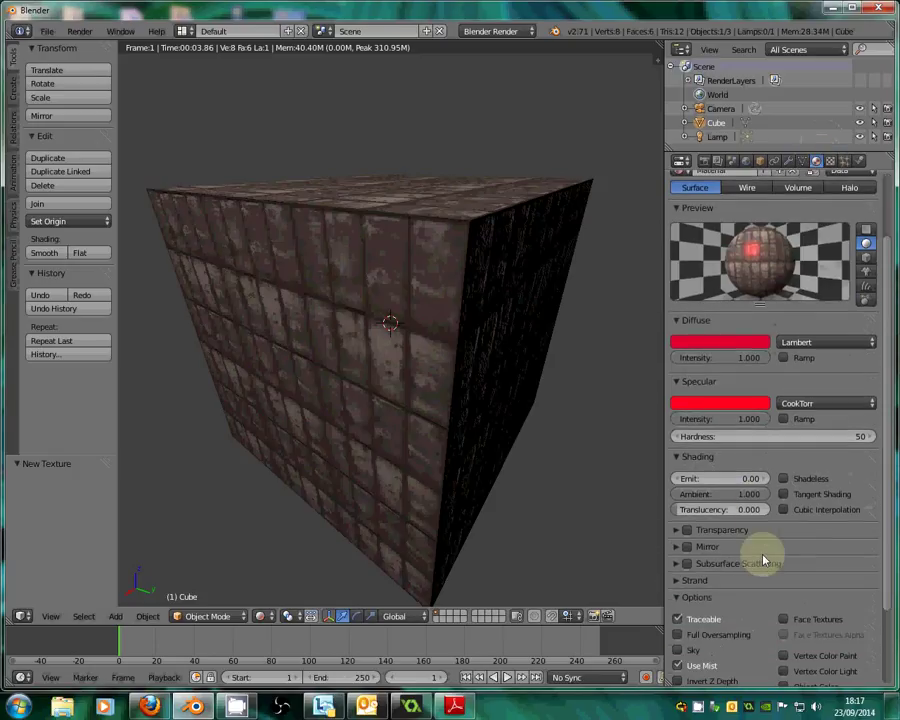
scroll(677, 497, down, 2)
click(678, 495)
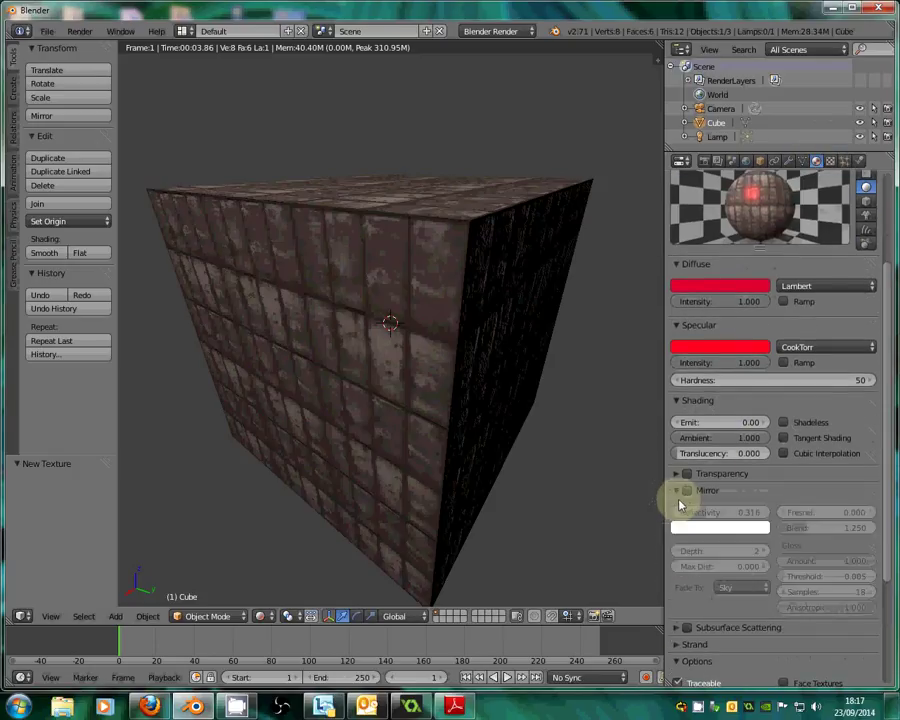
click(686, 491)
drag(692, 517, 698, 517)
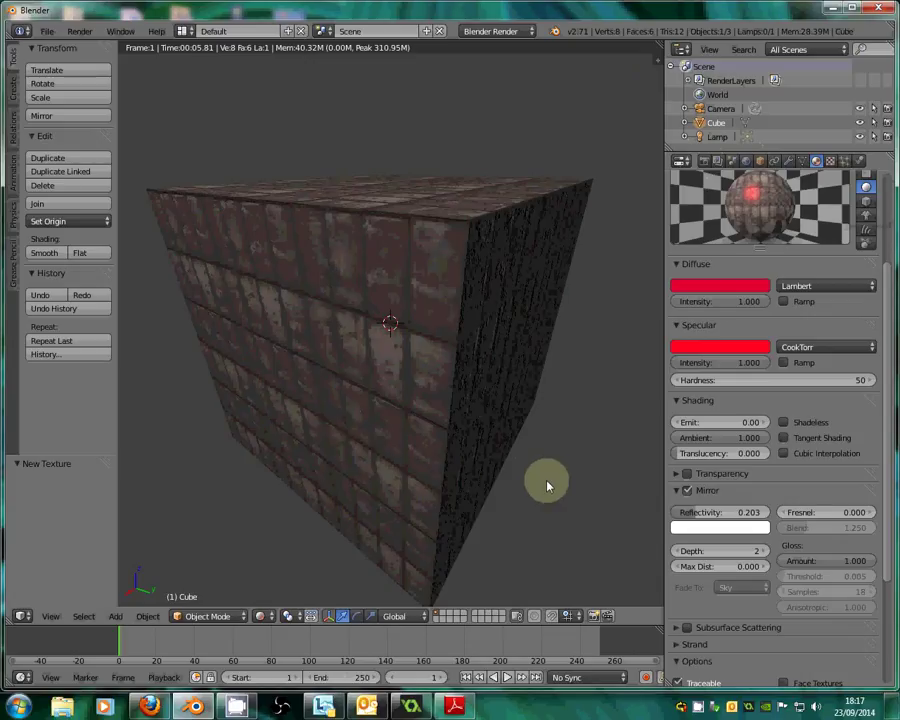
click(687, 491)
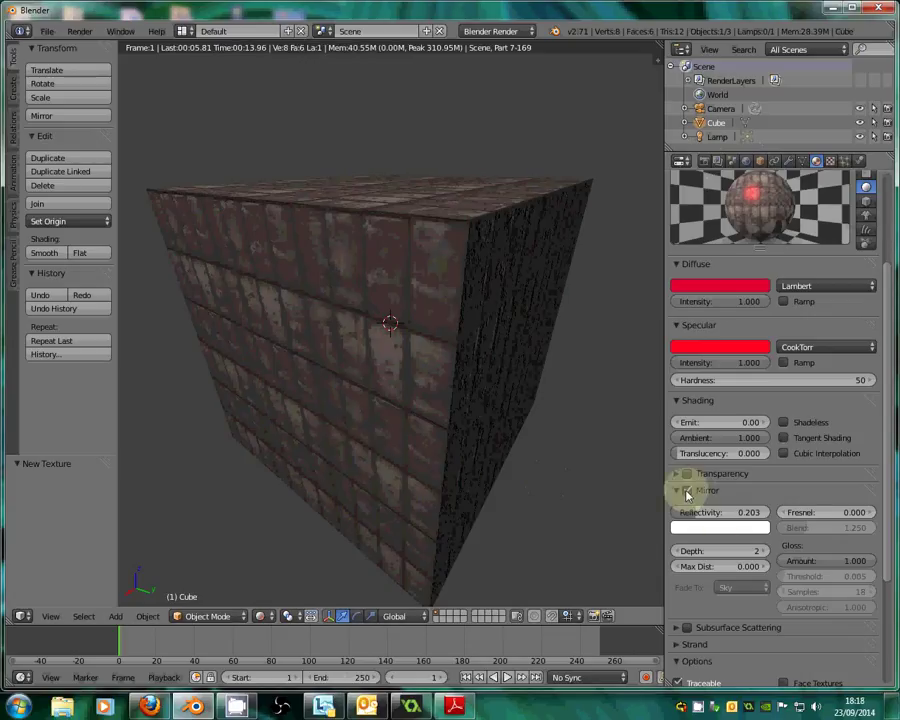
click(710, 491)
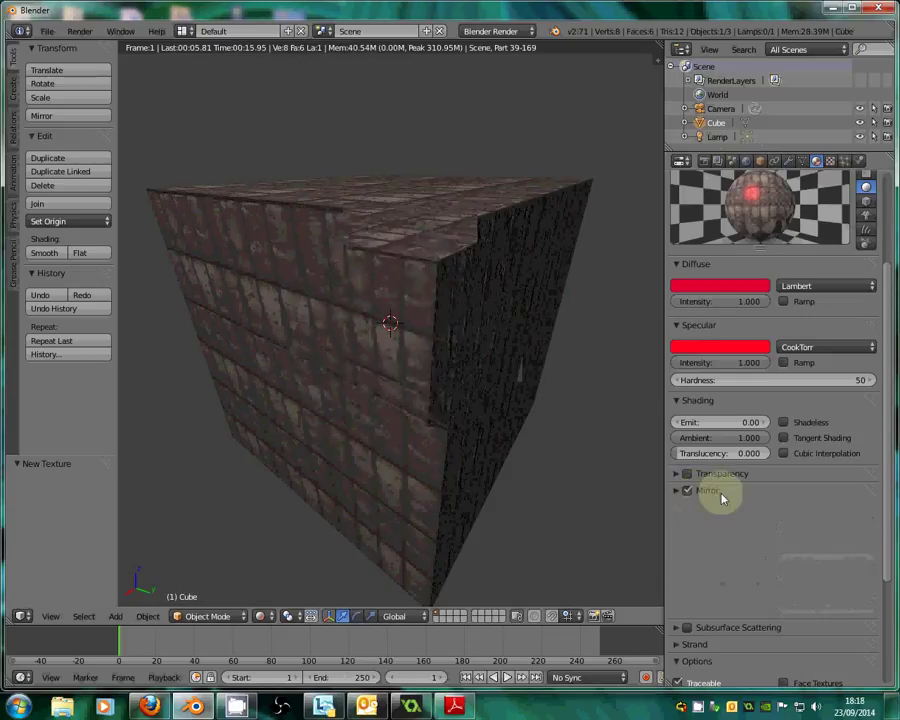